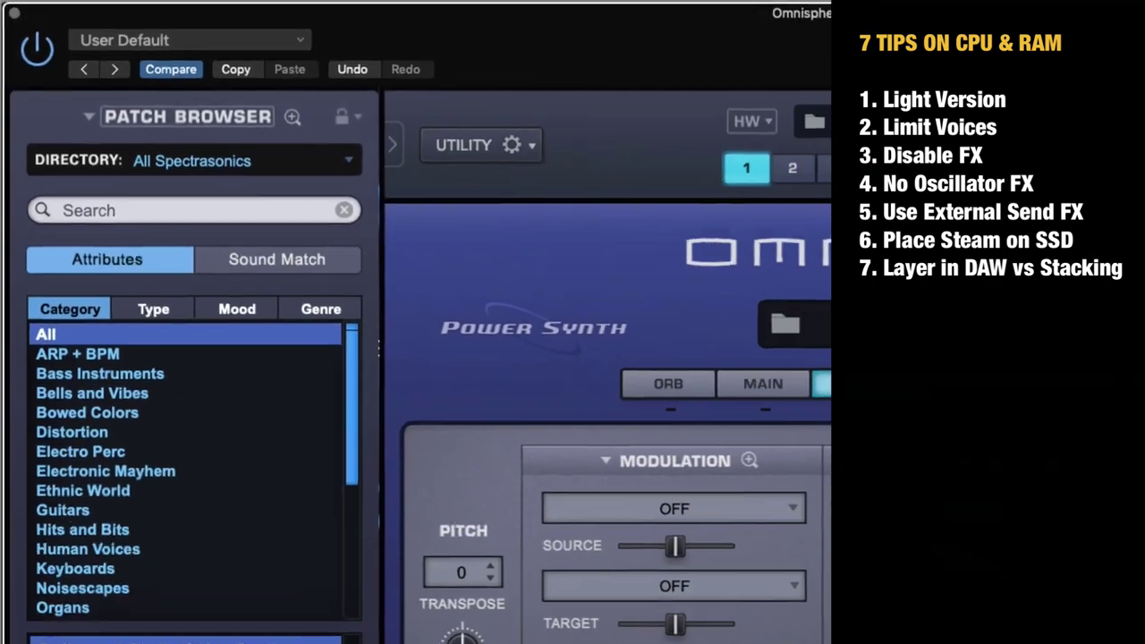
Expand the patch browser to full size and open Lite Version Options, showing 16 mb used.
left_click(361, 122)
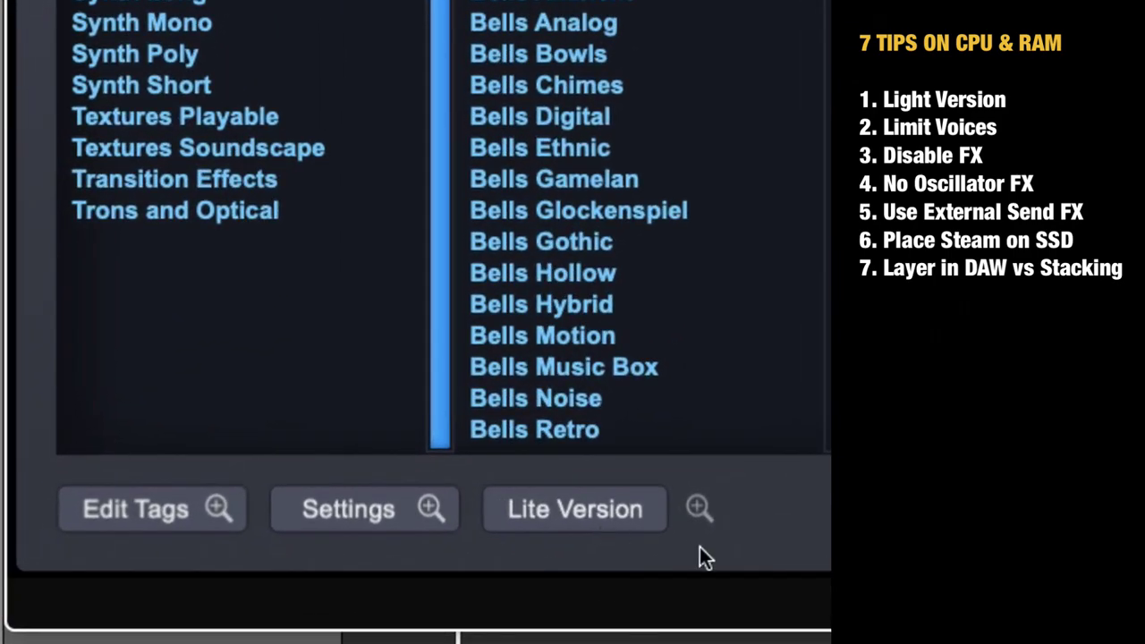
left_click(698, 508)
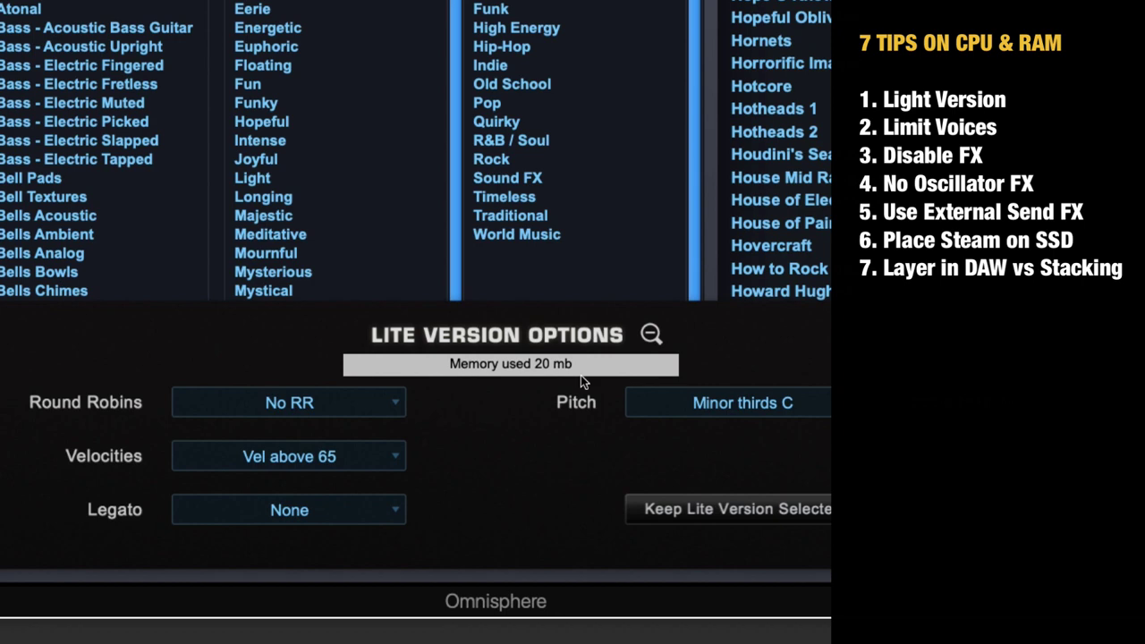
left_click(651, 334)
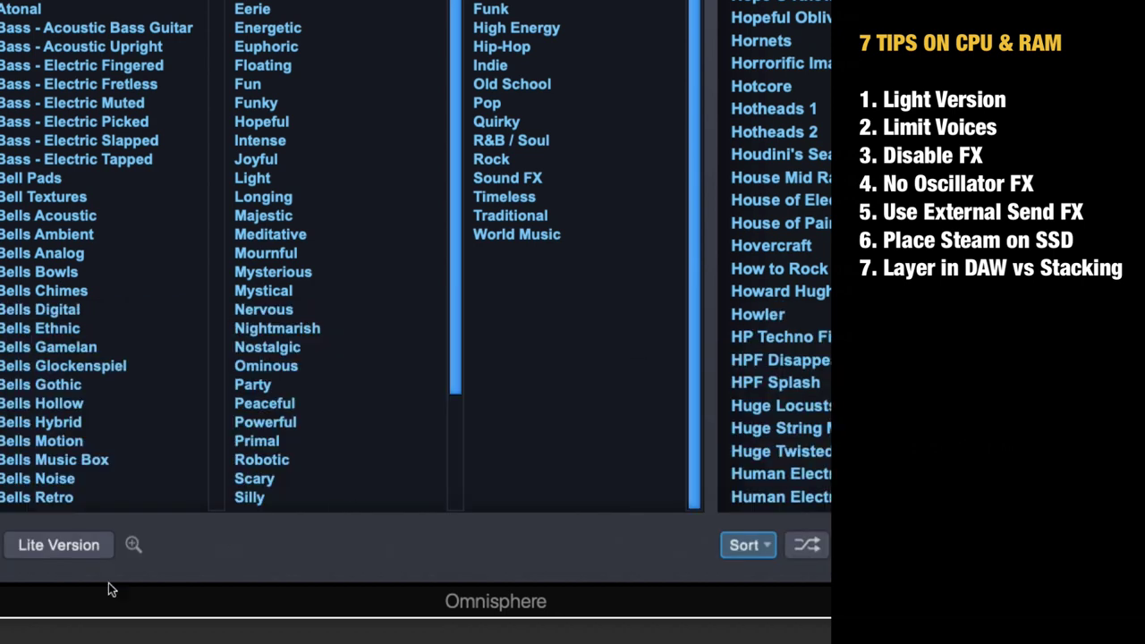
left_click(135, 544)
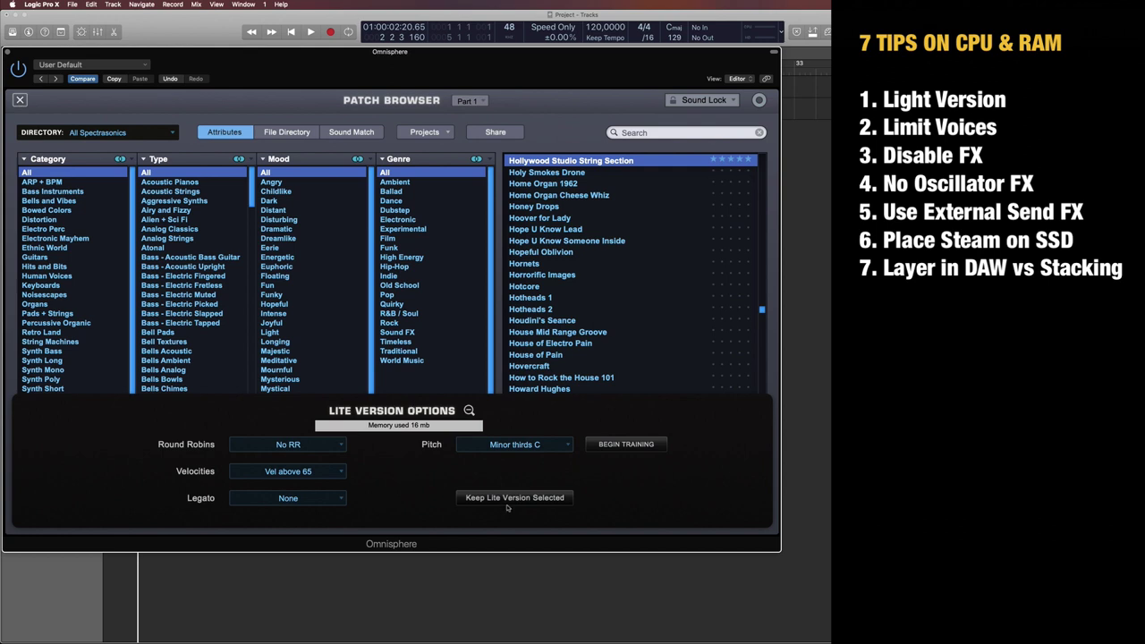
Enable Keep Lite Version Selected, load the Hope U Know Lead patch, and switch Lite Version on.
left_click(507, 499)
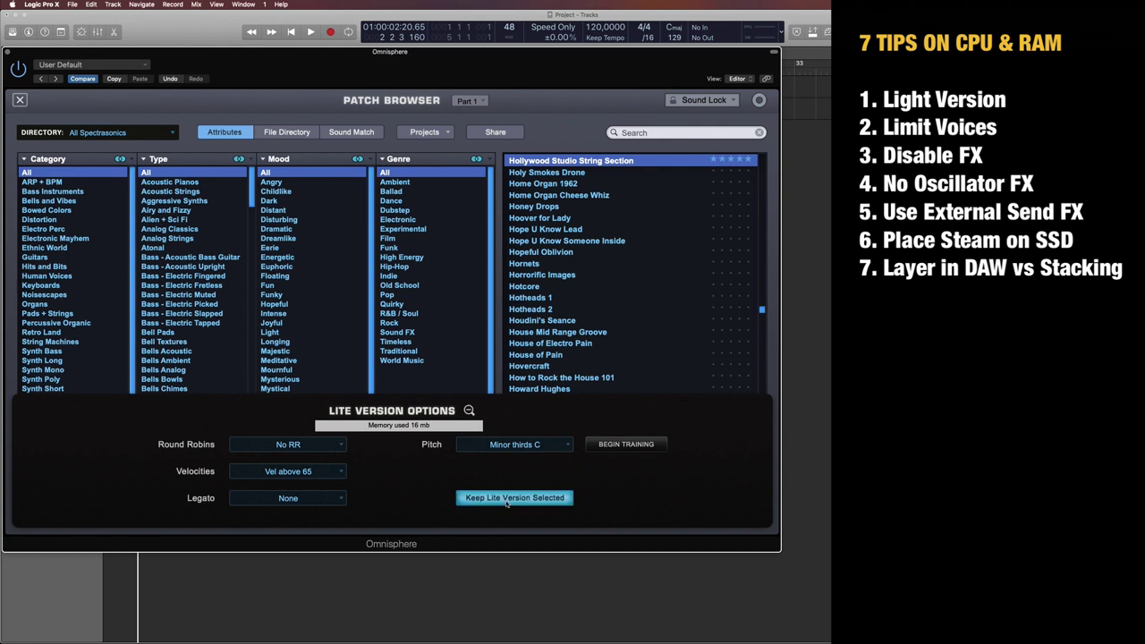
left_click(546, 172)
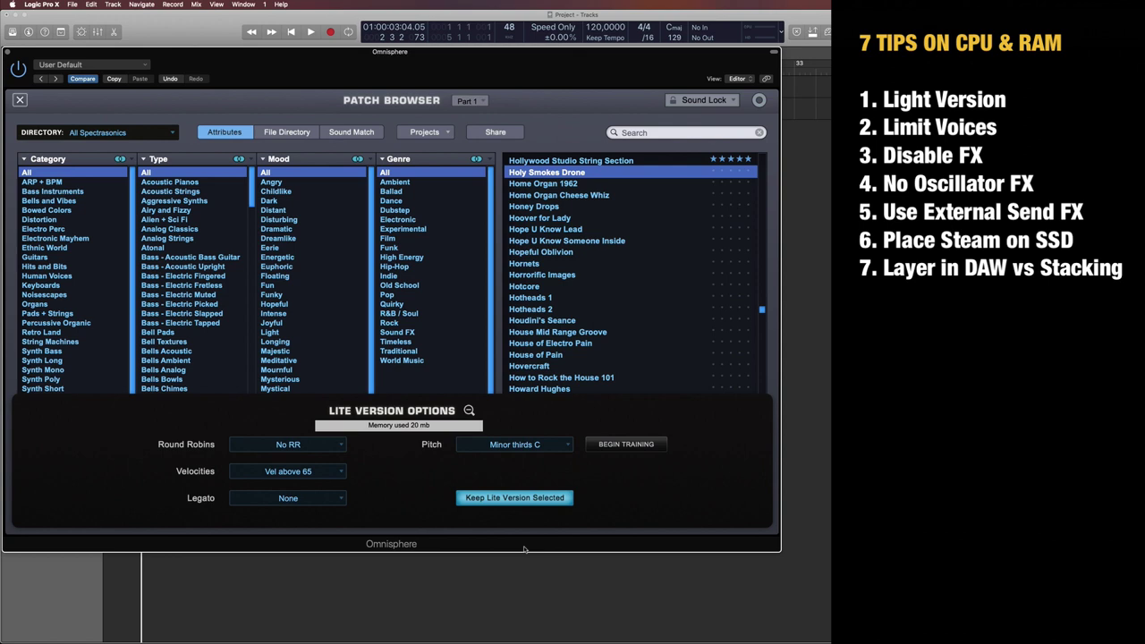
left_click(554, 230)
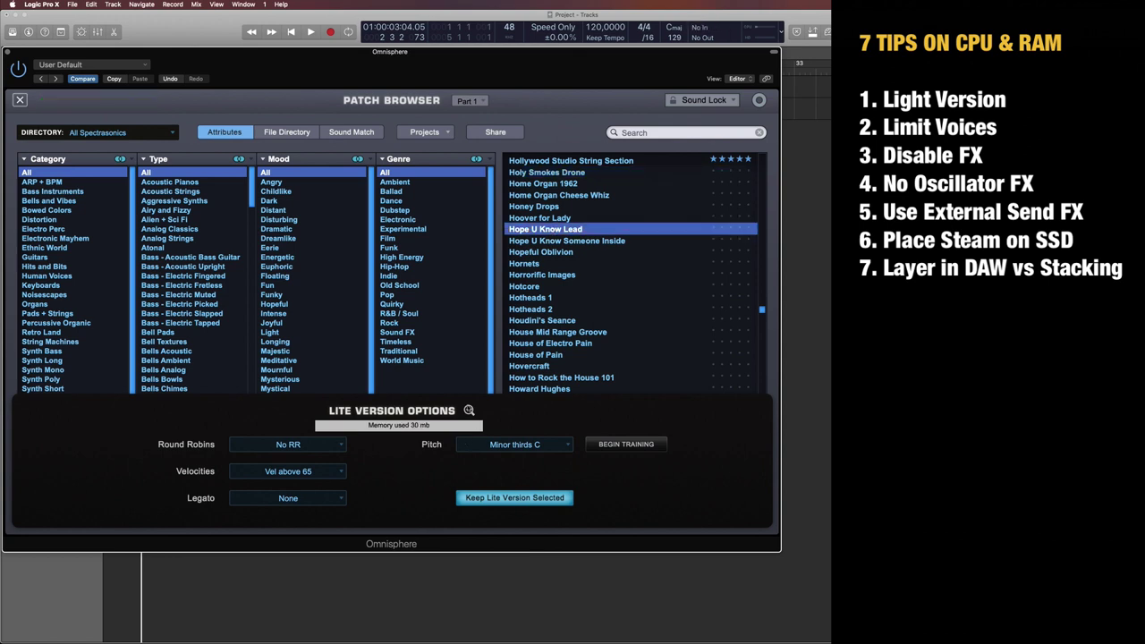
left_click(468, 410)
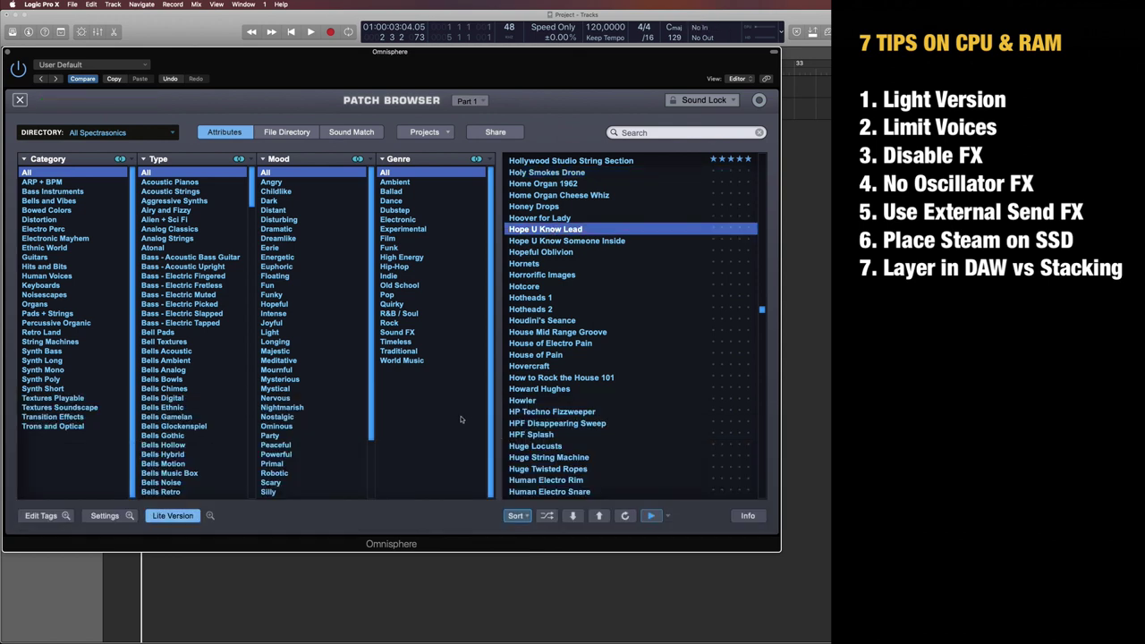
left_click(185, 518)
Close the full patch browser and switch to the patch's Main layers page.
left_click(20, 100)
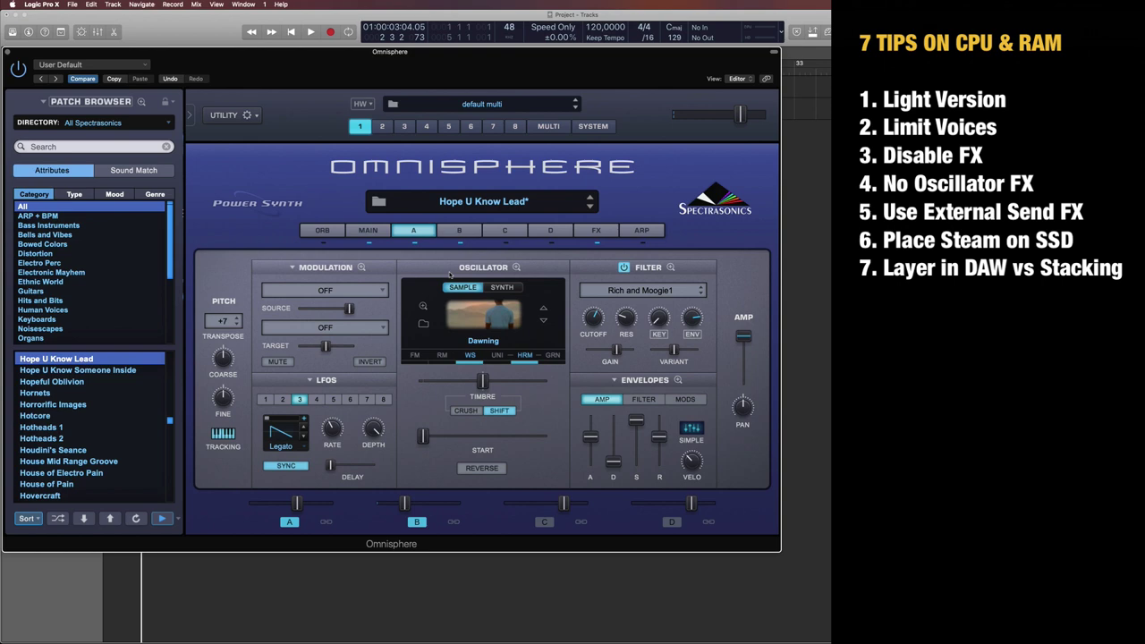
left_click(476, 321)
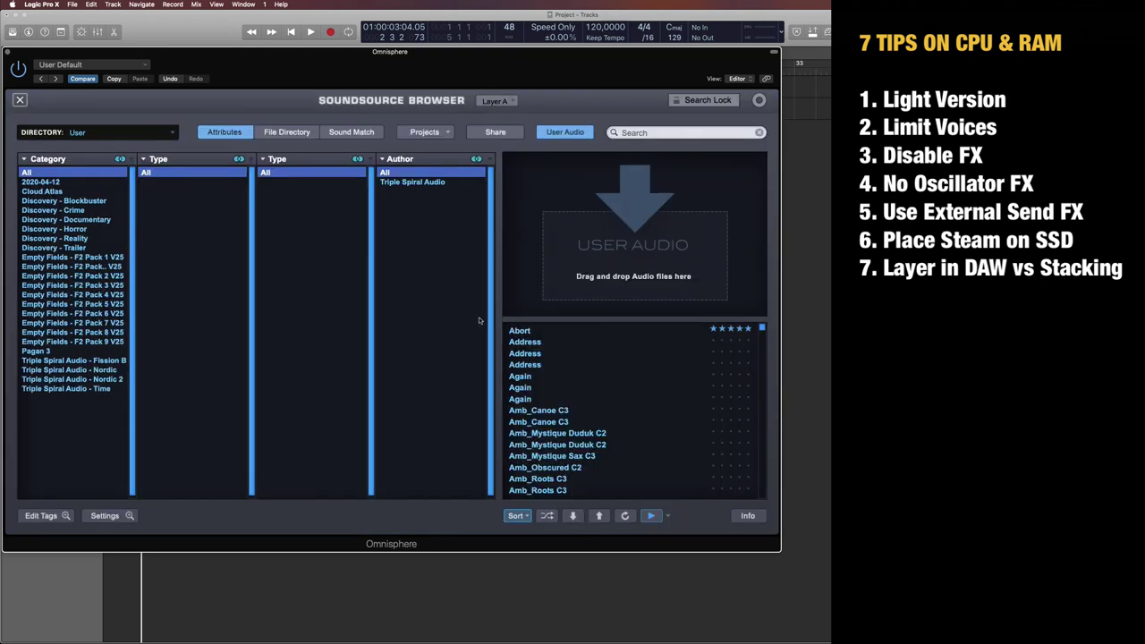
left_click(20, 100)
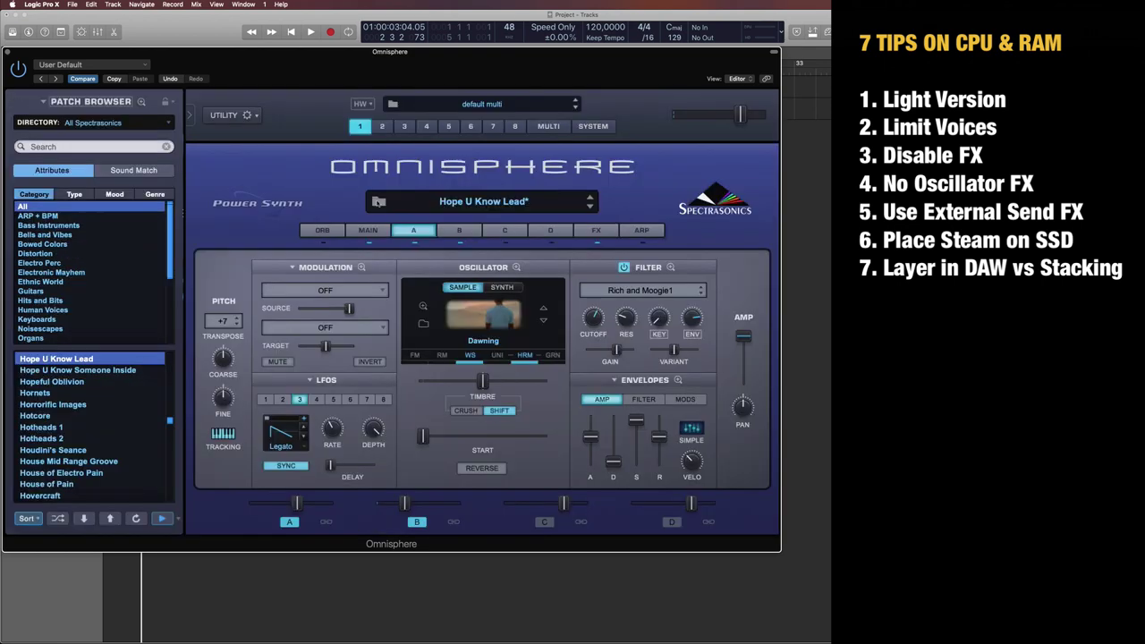
left_click(369, 230)
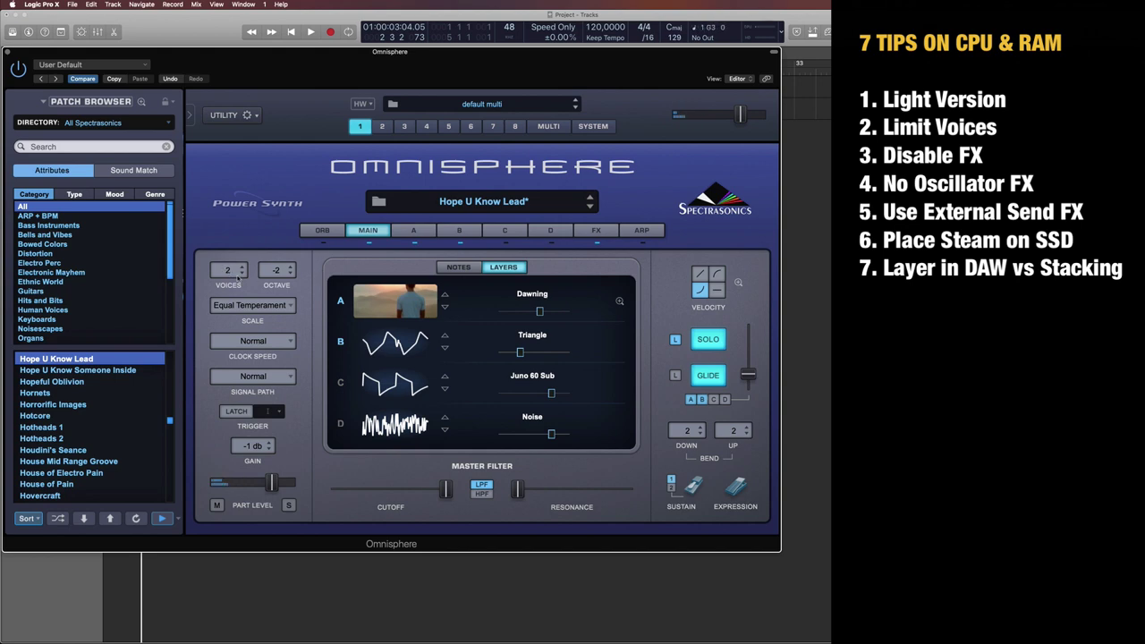
left_click(235, 269)
left_click(235, 267)
Load House Mid Range Groove and lower its voice count from 8 to 4.
left_click(21, 461)
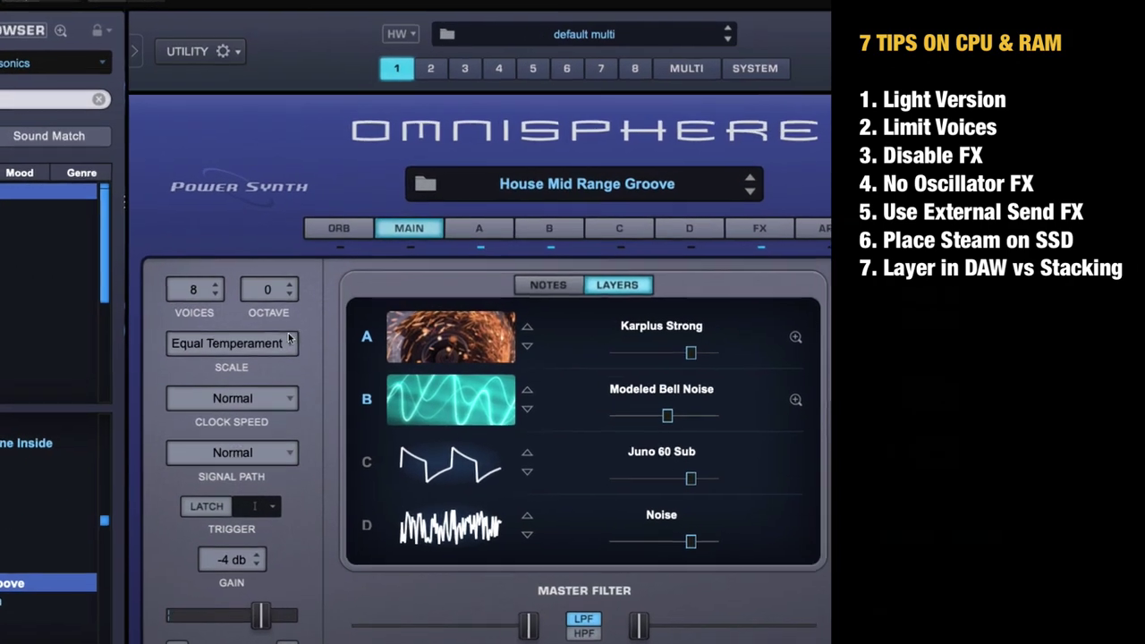
left_click(198, 293)
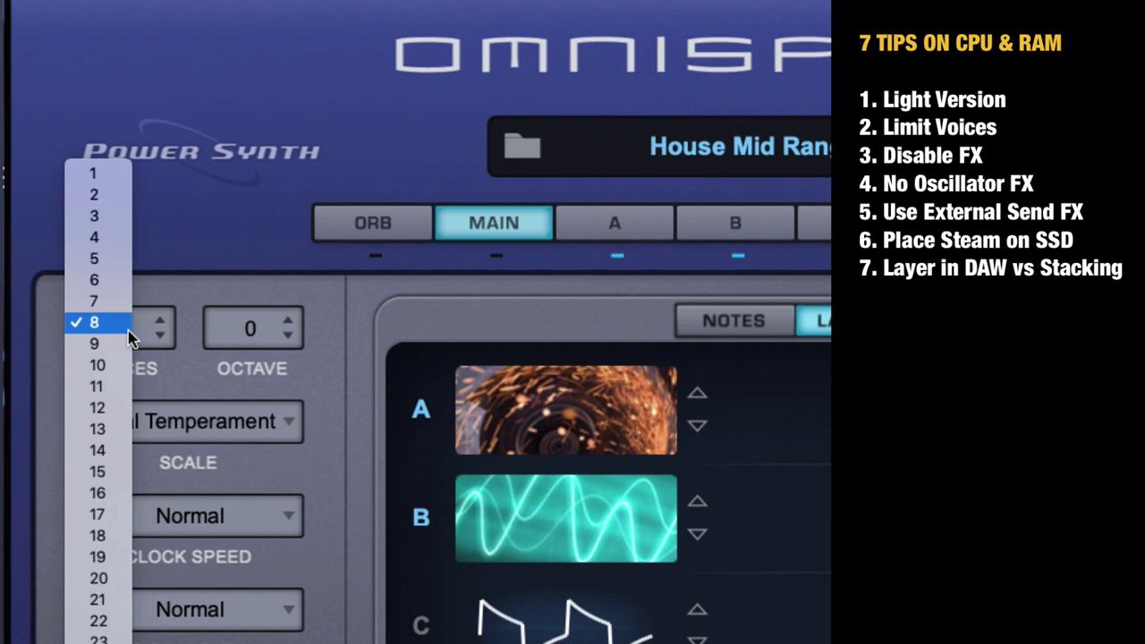
left_click(207, 283)
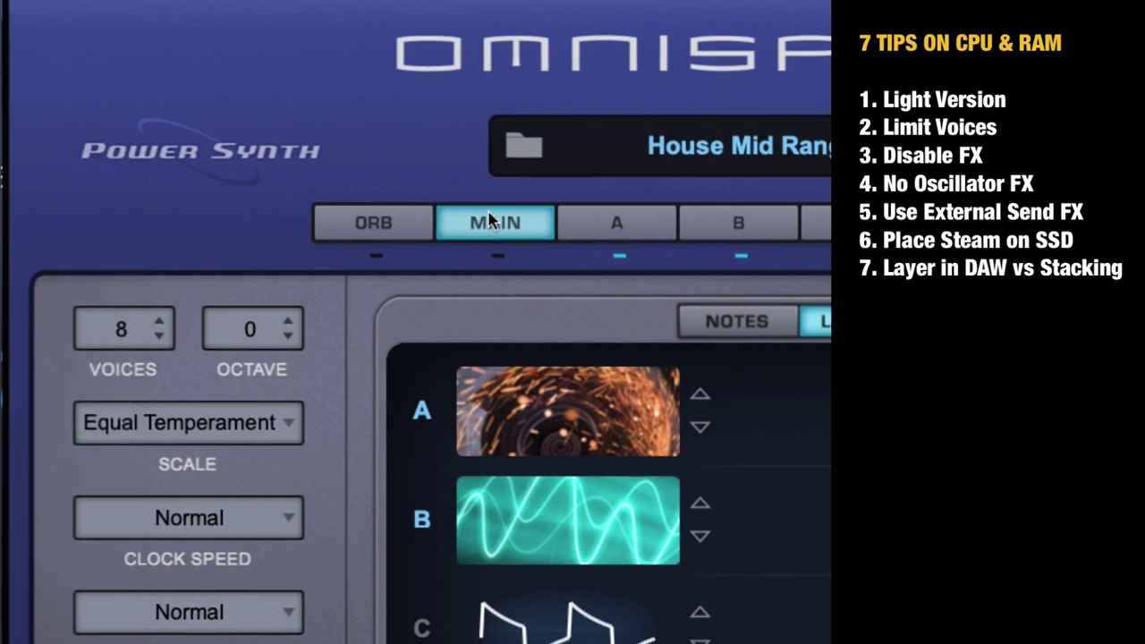
left_click(130, 340)
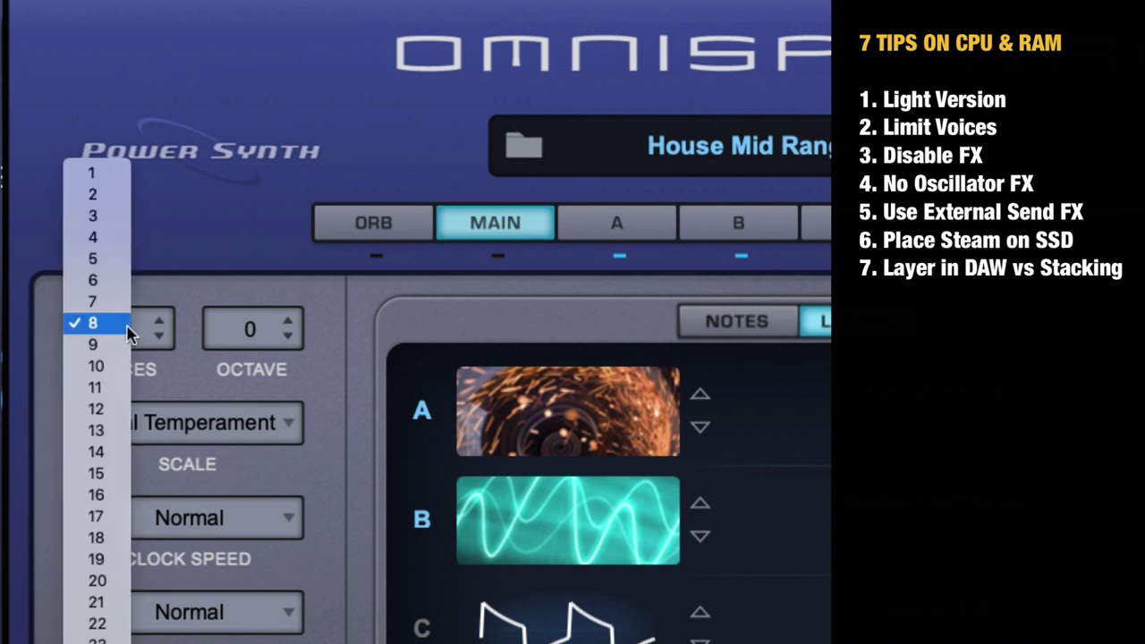
left_click(112, 243)
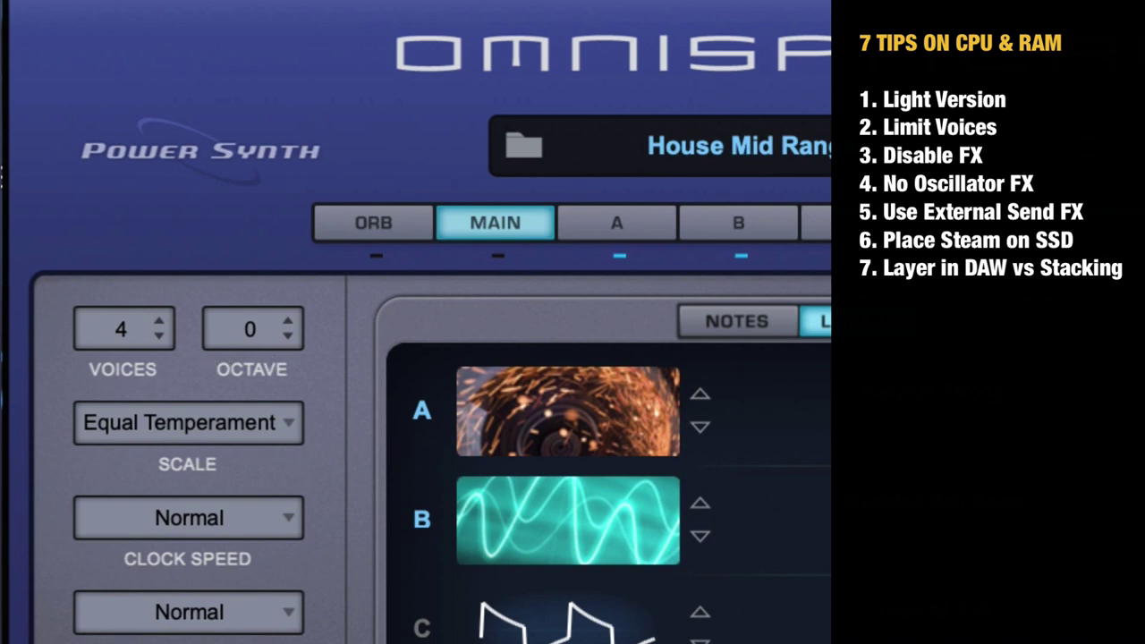
Set the Default patch's Voices value on the Main page to 1.
left_click(65, 2)
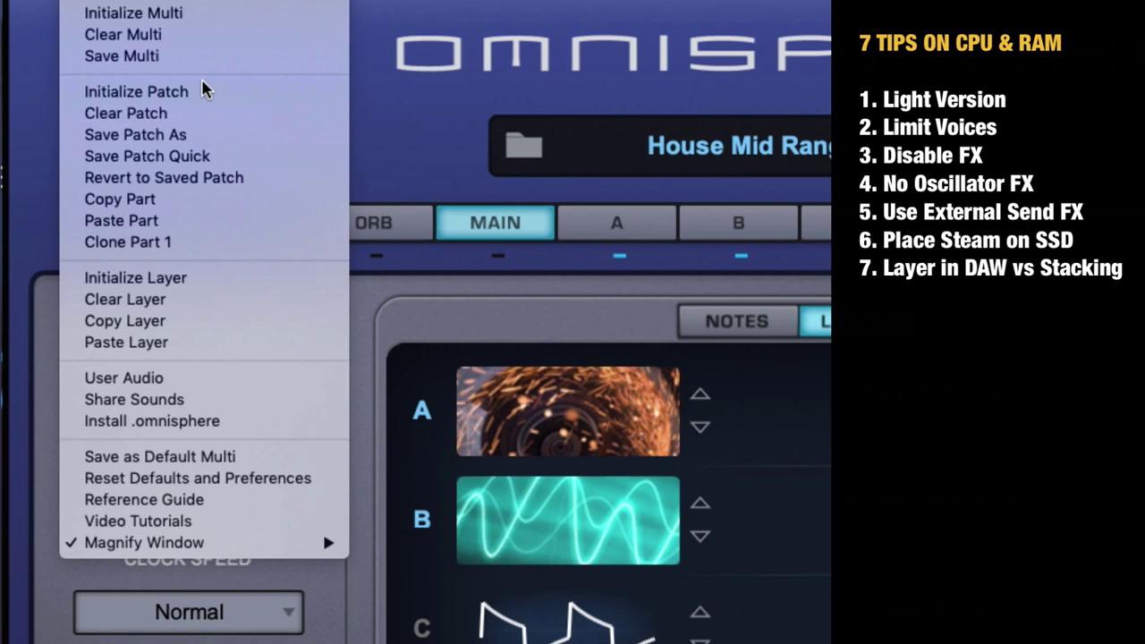
key("Escape")
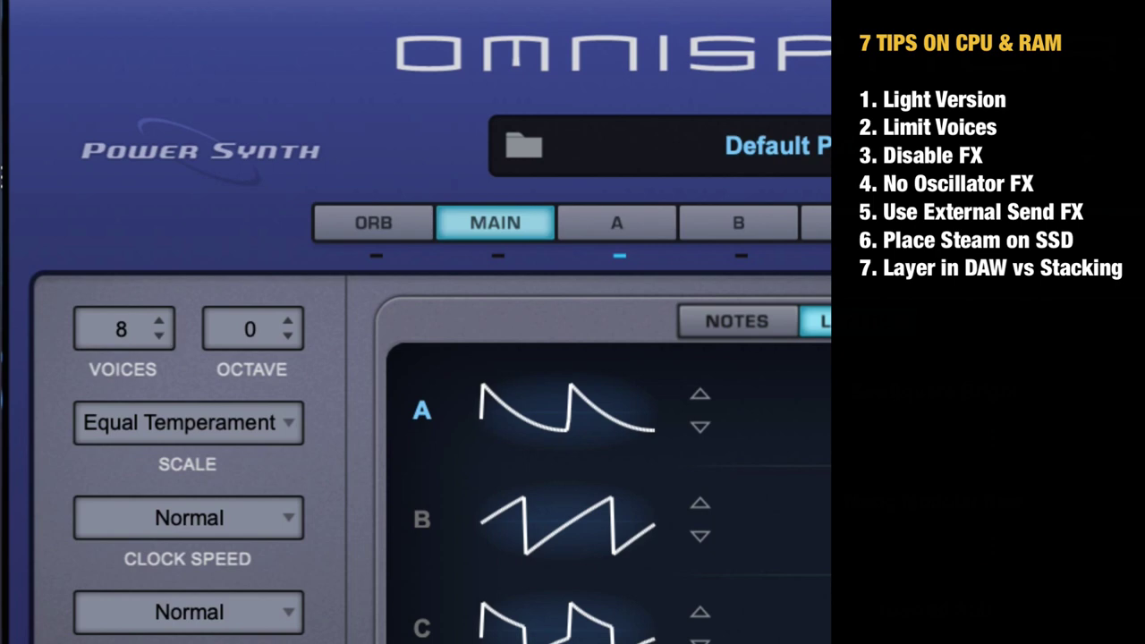
left_click(149, 338)
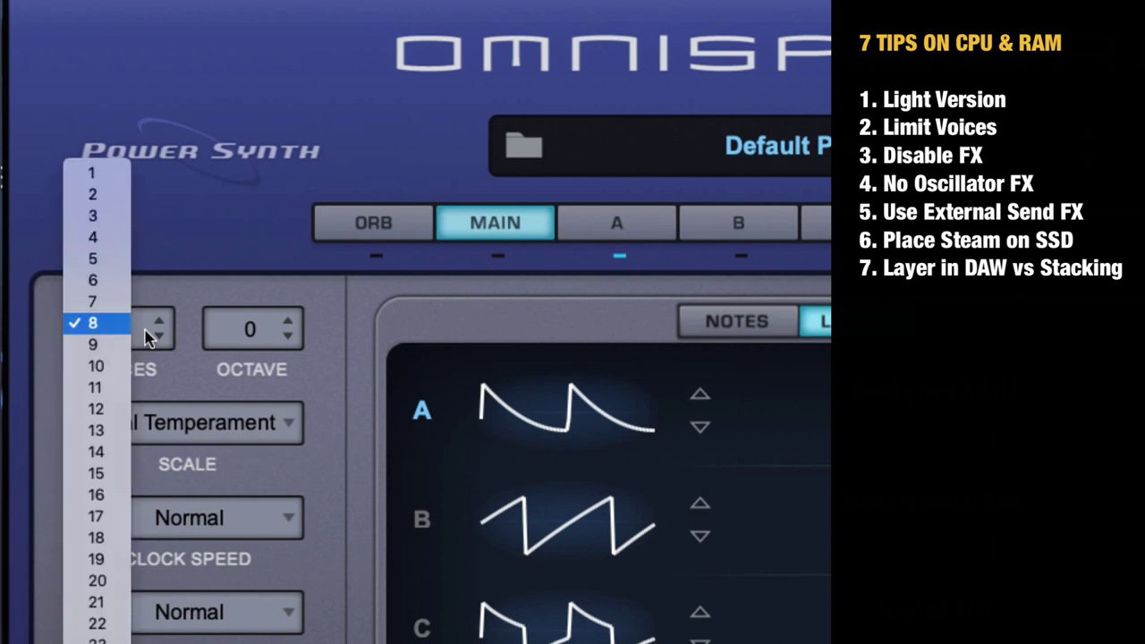
left_click(109, 173)
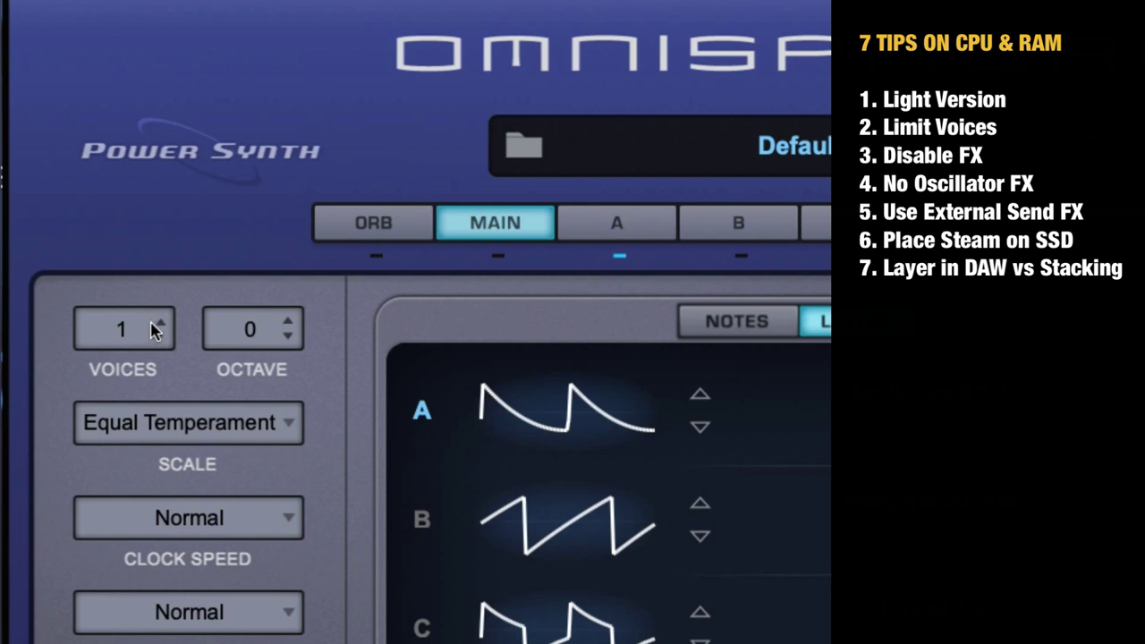
left_click(158, 322)
left_click(160, 335)
left_click(145, 329)
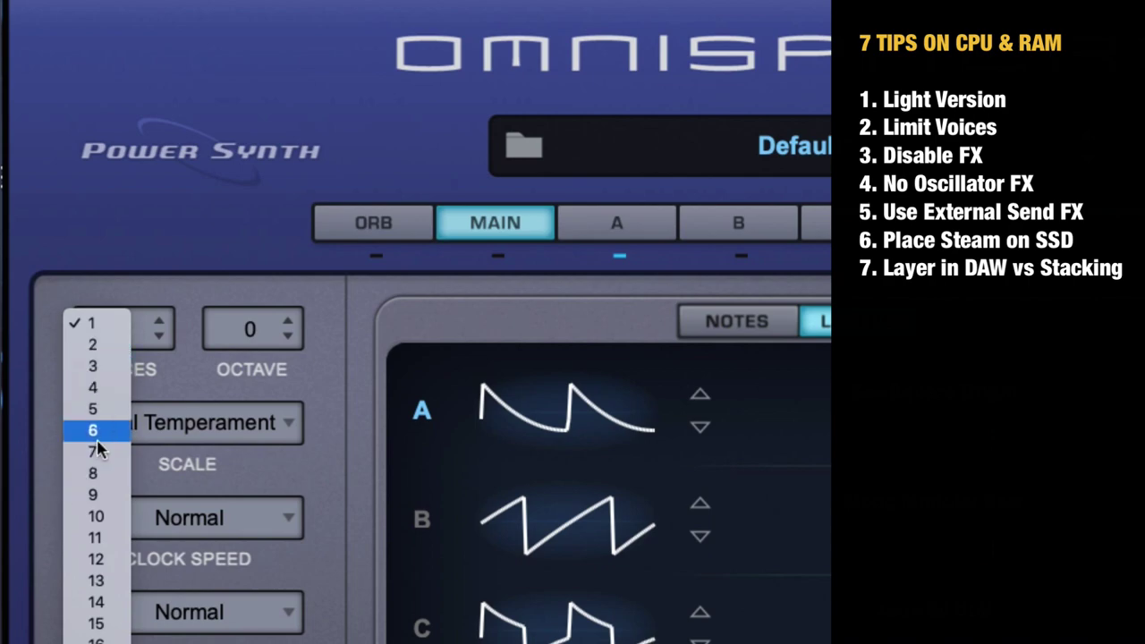
left_click(210, 288)
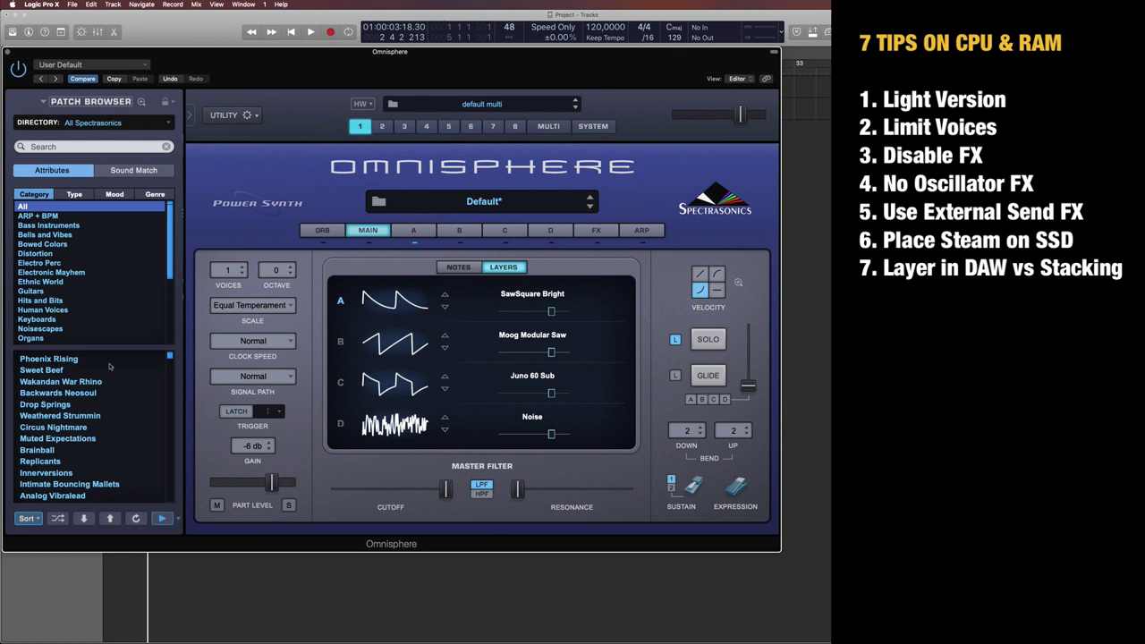
Load the CS-80 String Pad Swell Verb patch from the Pads + Strings category.
scroll(168, 277, "down", 3)
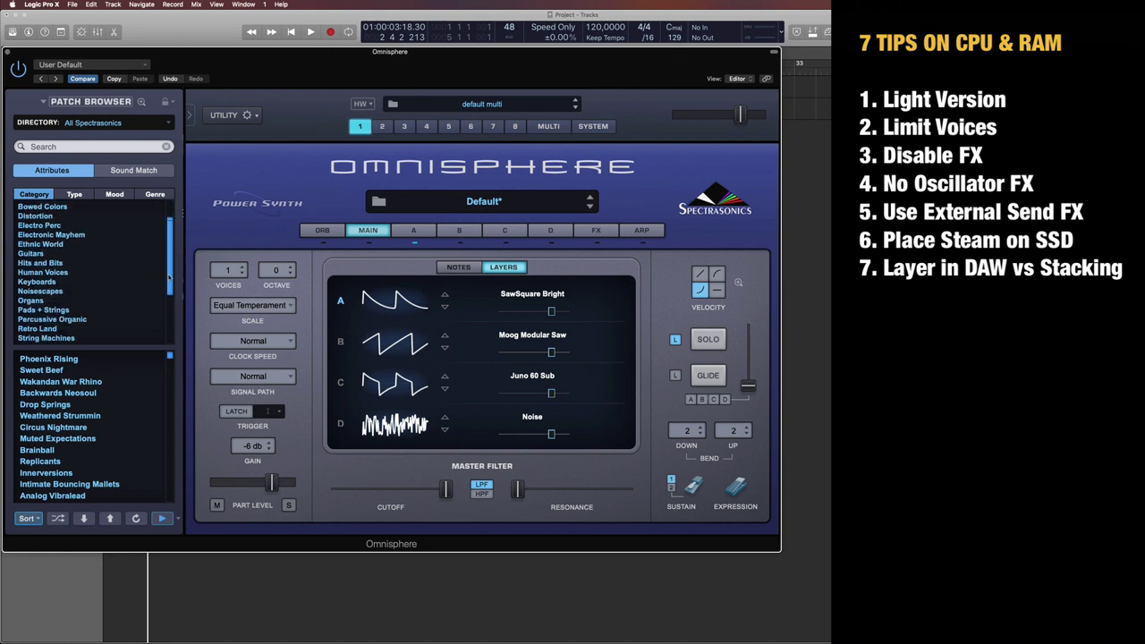
left_click(43, 271)
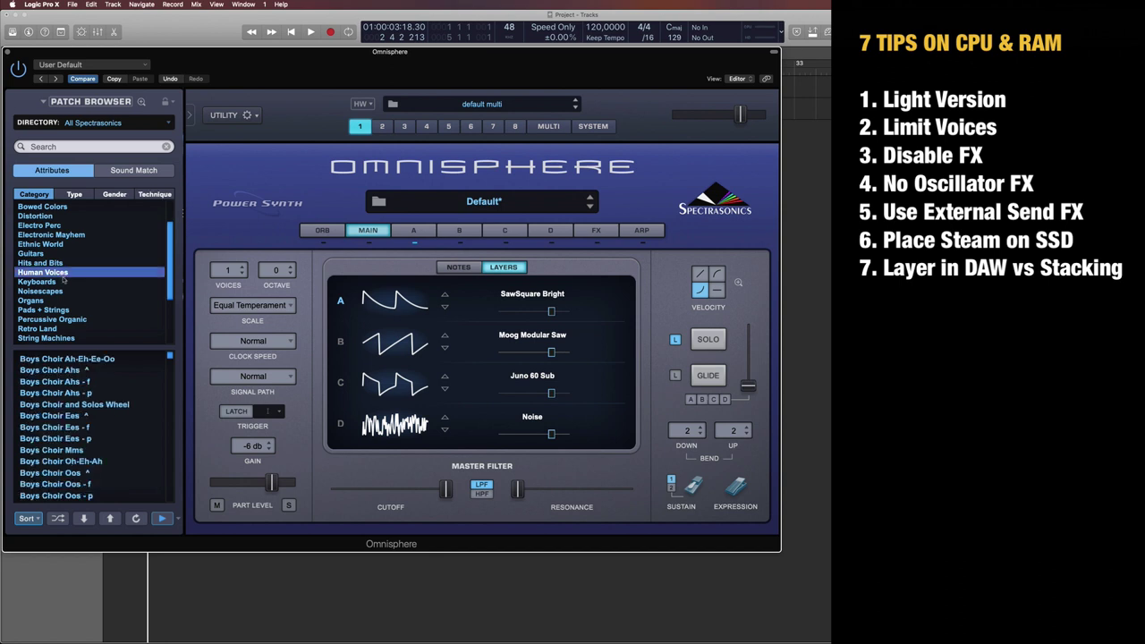
left_click(55, 318)
left_click(59, 310)
left_click(96, 382)
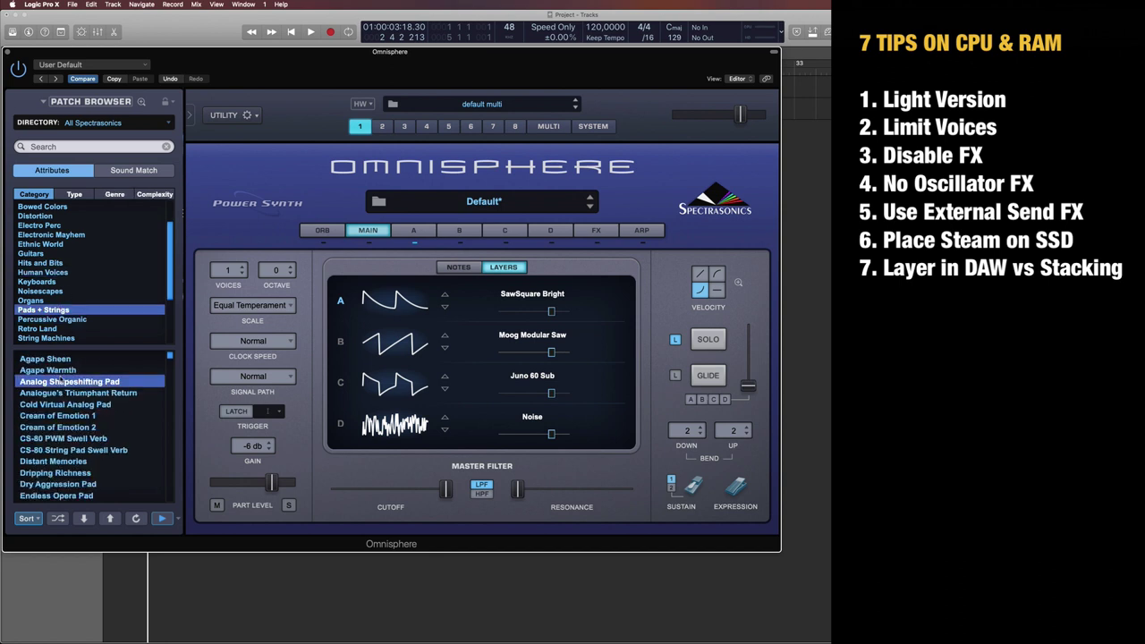
left_click(101, 415)
left_click(80, 450)
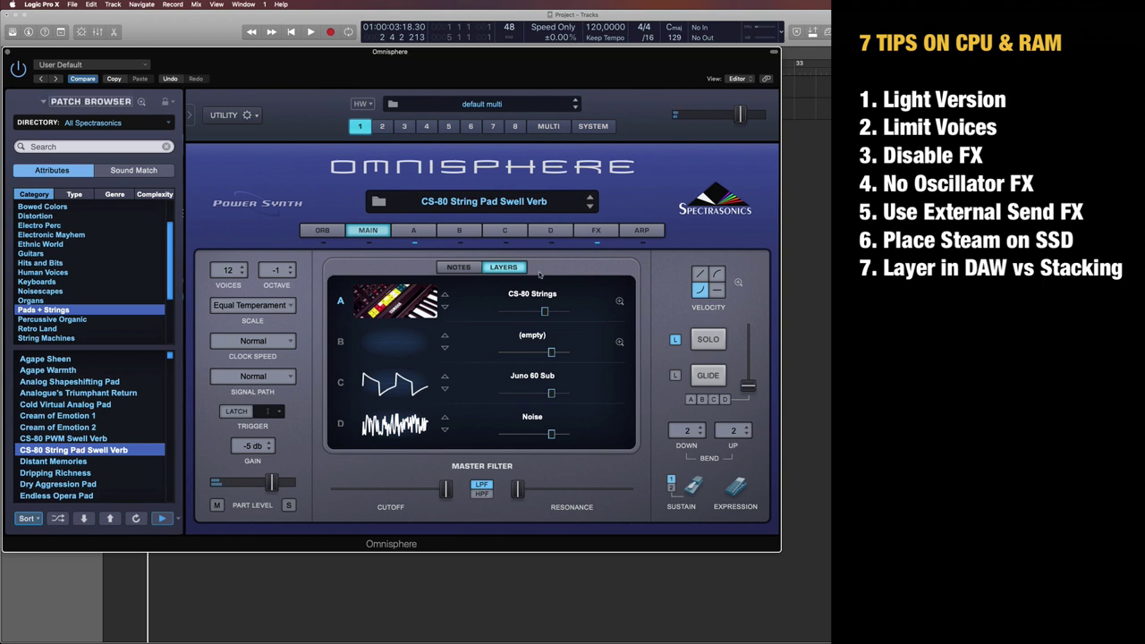
Review the FX chains for layers A, B, C and Common, then return to the layers overview.
left_click(597, 231)
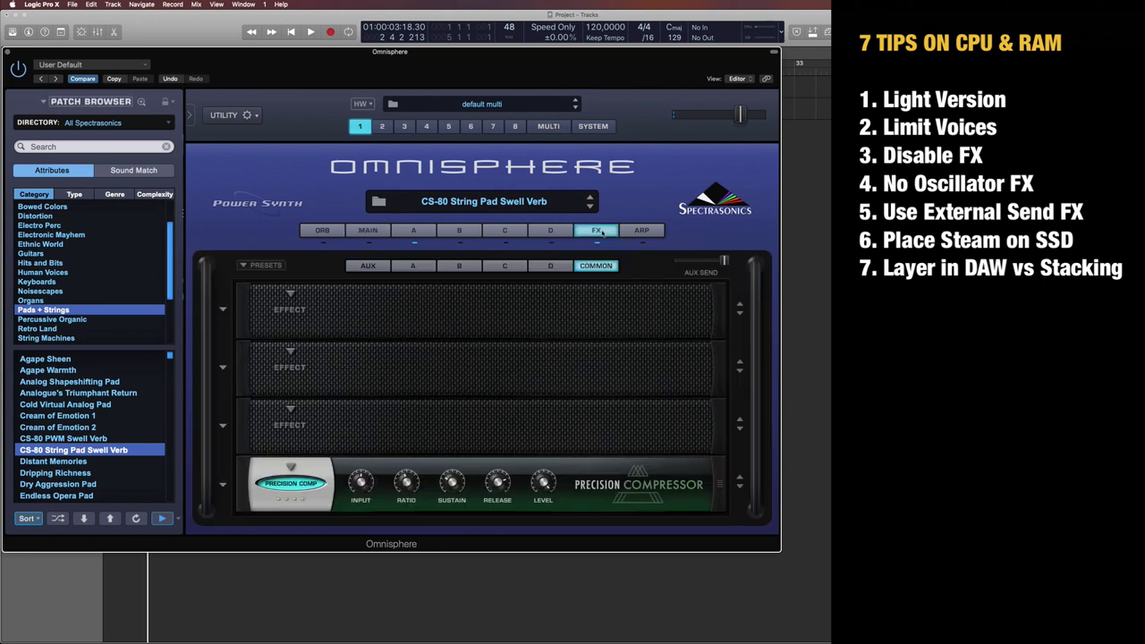
left_click(419, 267)
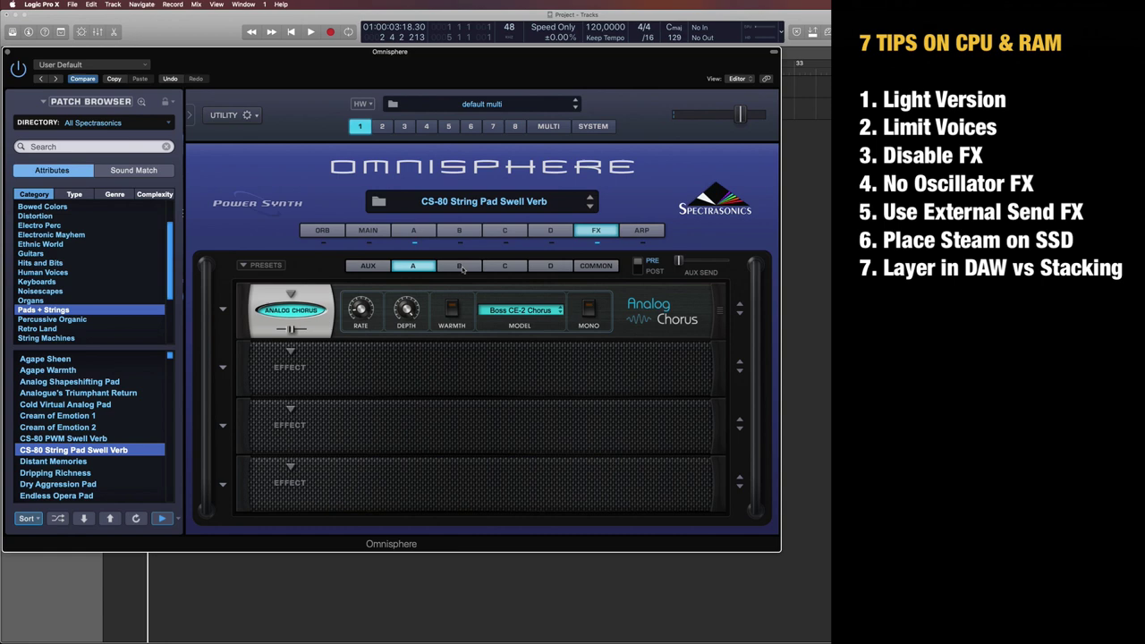
left_click(459, 265)
left_click(504, 265)
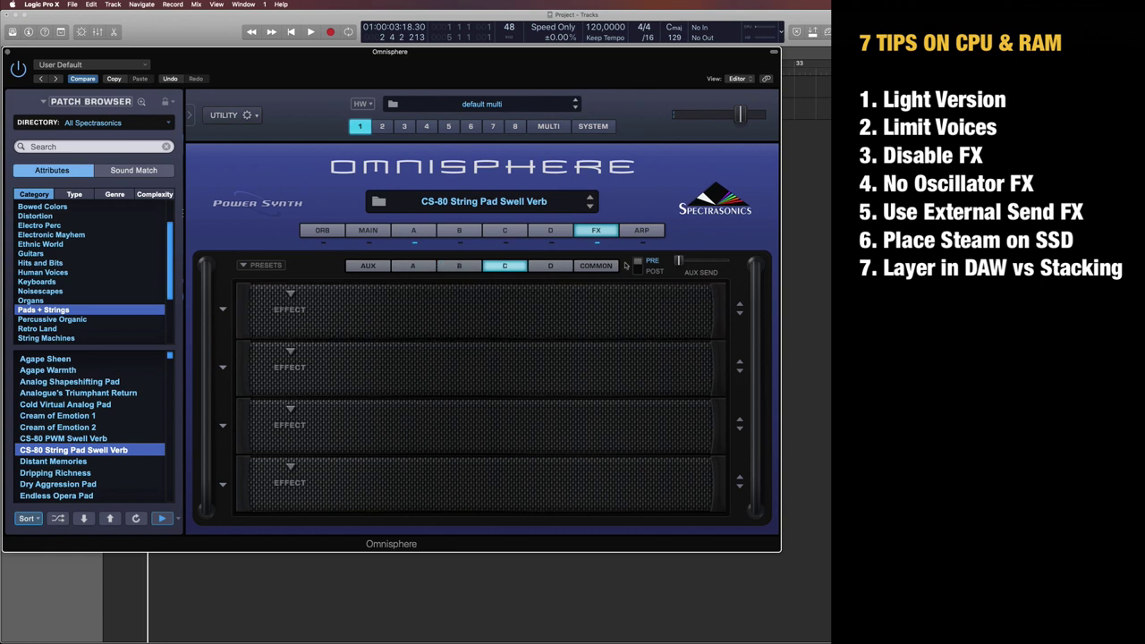
left_click(594, 265)
left_click(402, 235)
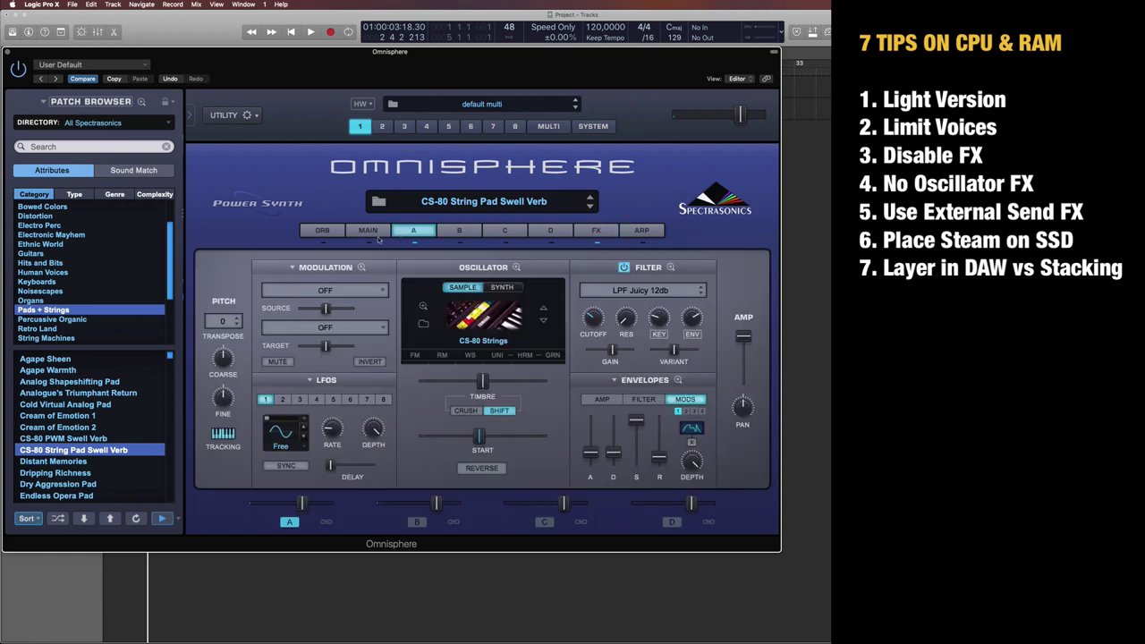
left_click(376, 235)
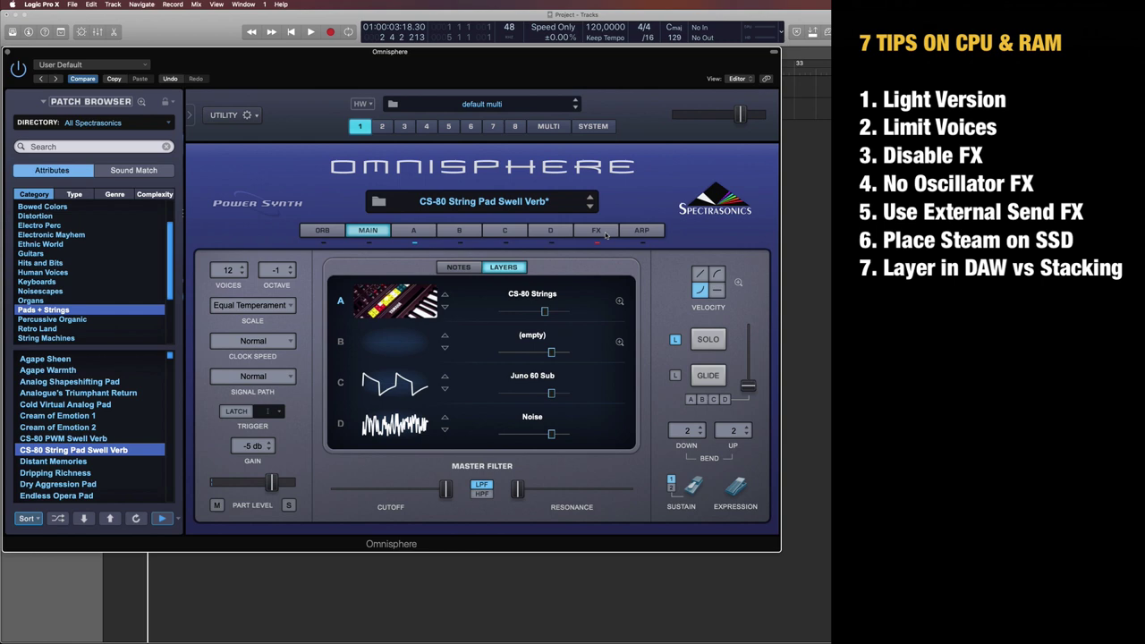
Open layer A's Oscillator Zoom and browse the FM, Ring, Granular, Waveshaper, Harmonia and Unison pages.
left_click(411, 229)
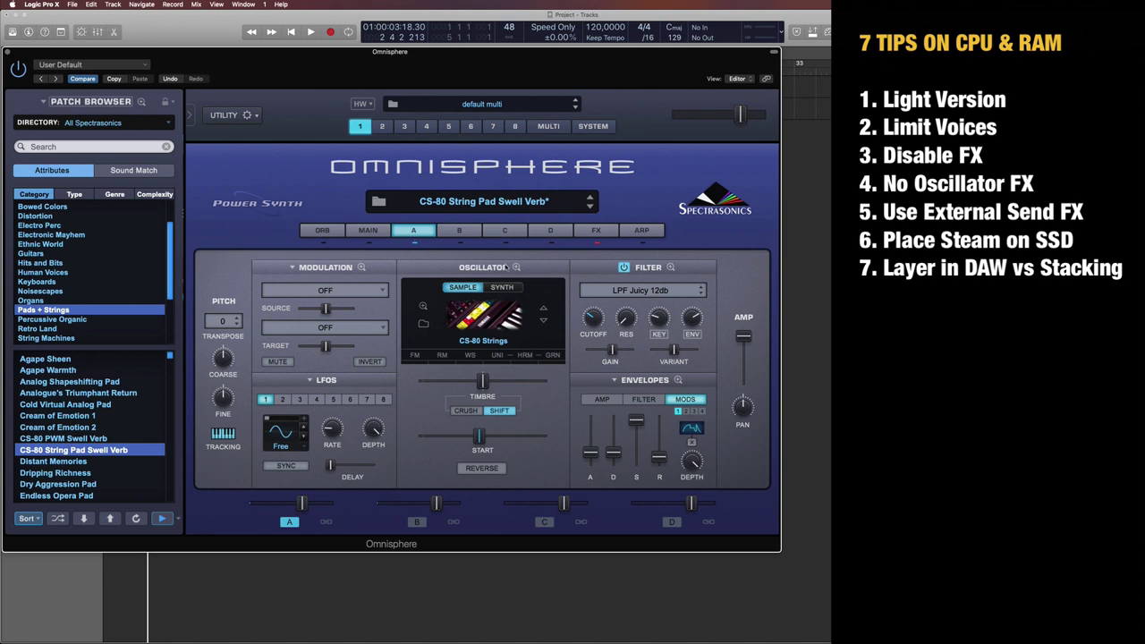
left_click(516, 268)
left_click(399, 281)
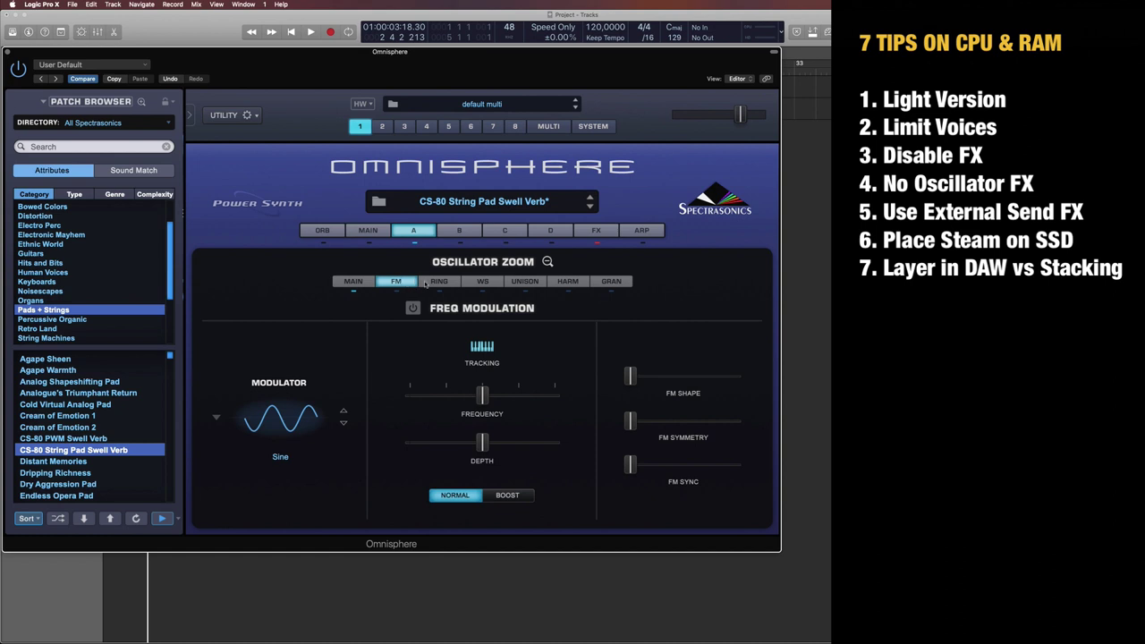
left_click(433, 283)
left_click(612, 284)
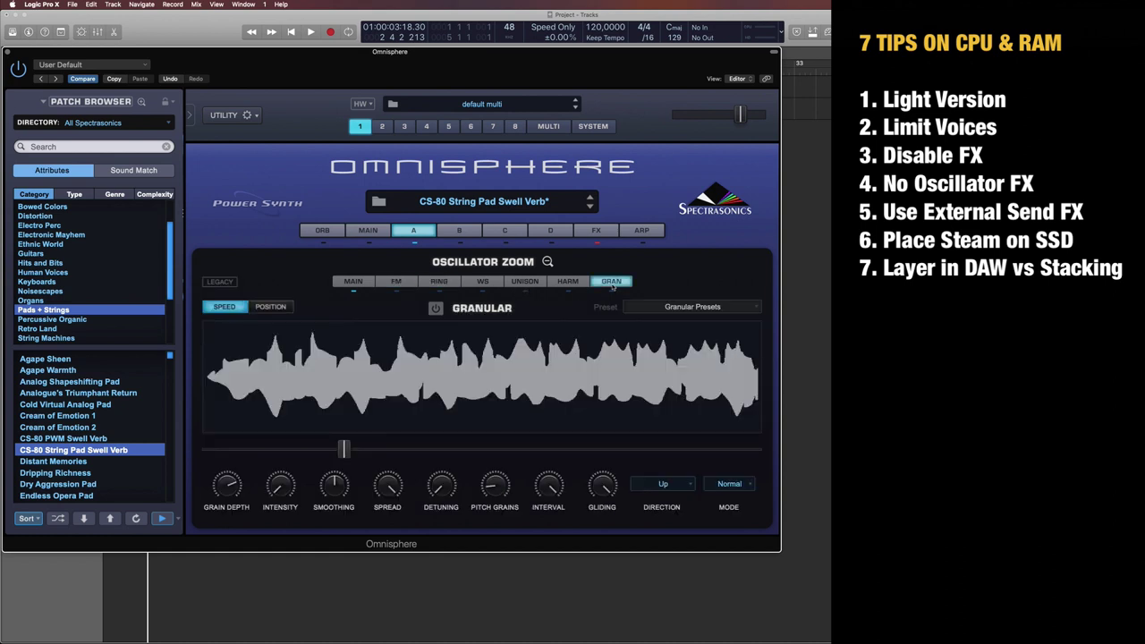
left_click(487, 283)
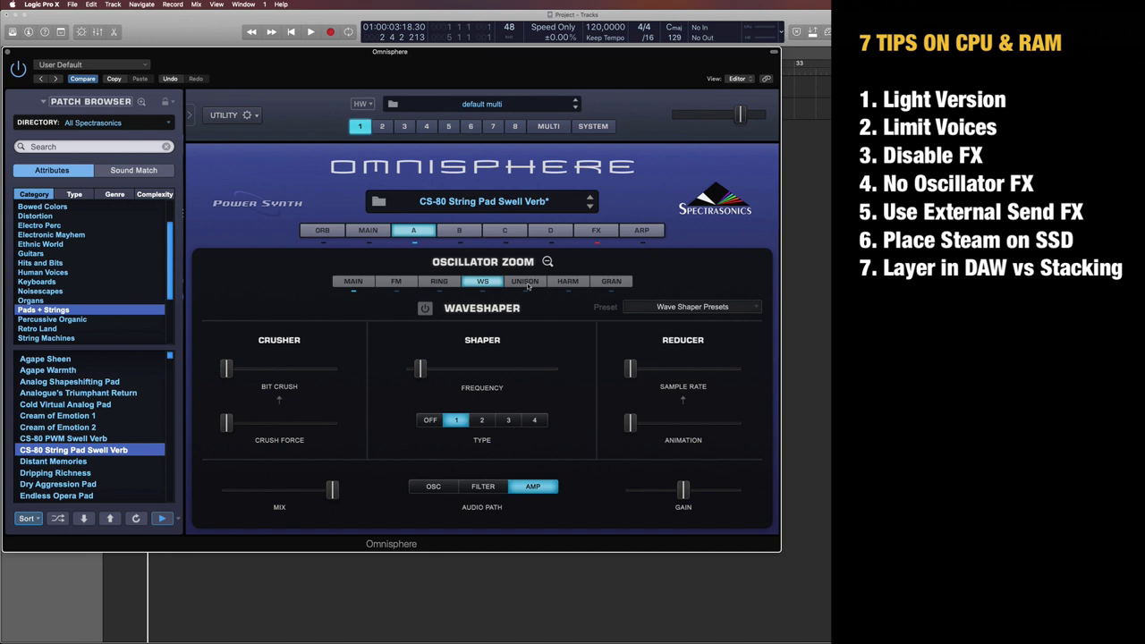
left_click(573, 286)
left_click(525, 283)
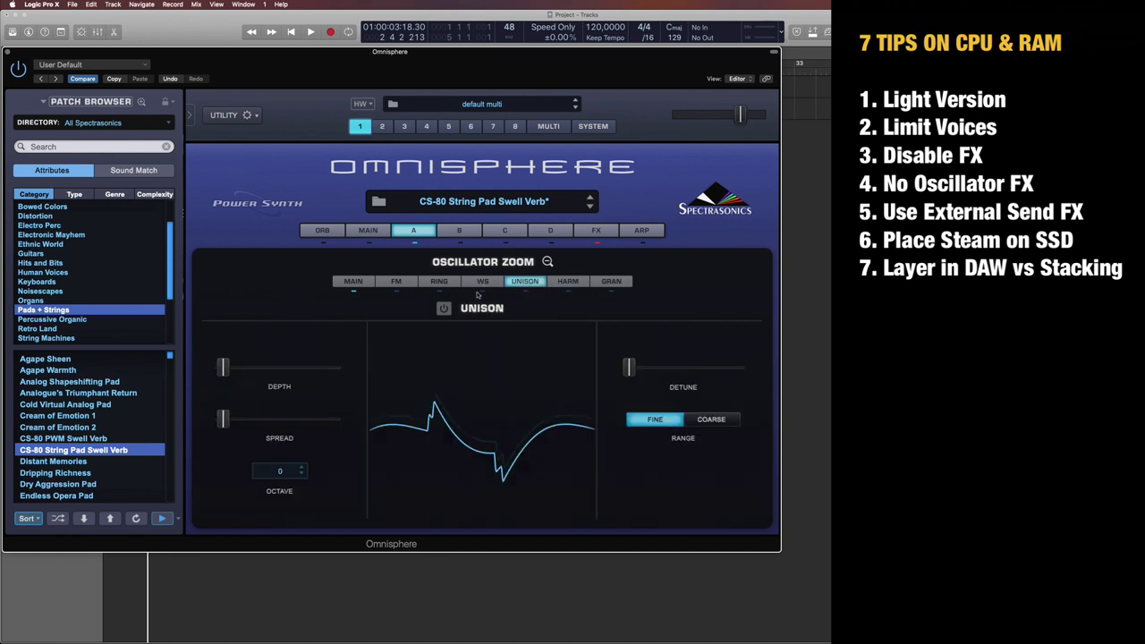
Toggle the oscillator's Unison effect, return to the main oscillator settings and close the zoom.
left_click(444, 308)
left_click(608, 282)
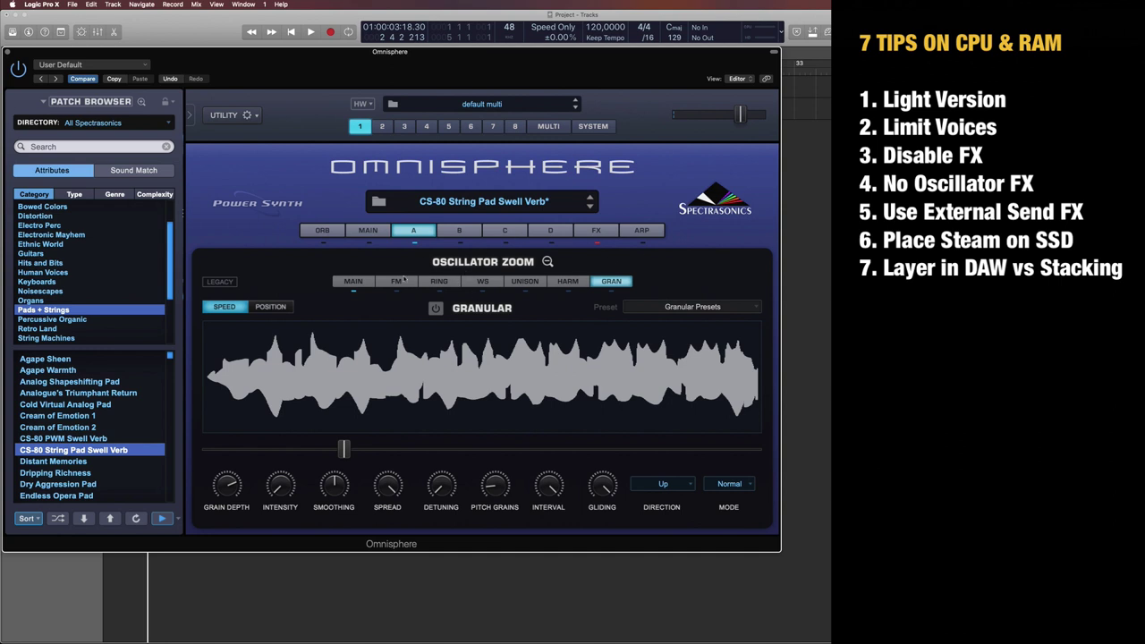
left_click(357, 282)
left_click(546, 262)
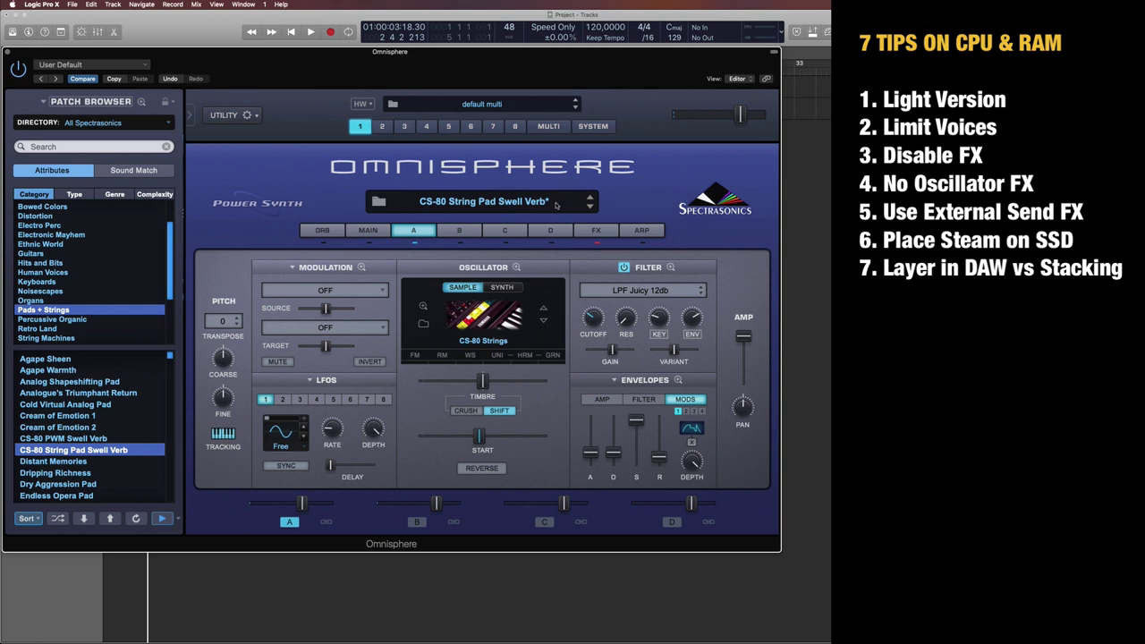
Open the multi mixer and look at its aux send effects page before returning to the channels.
left_click(551, 126)
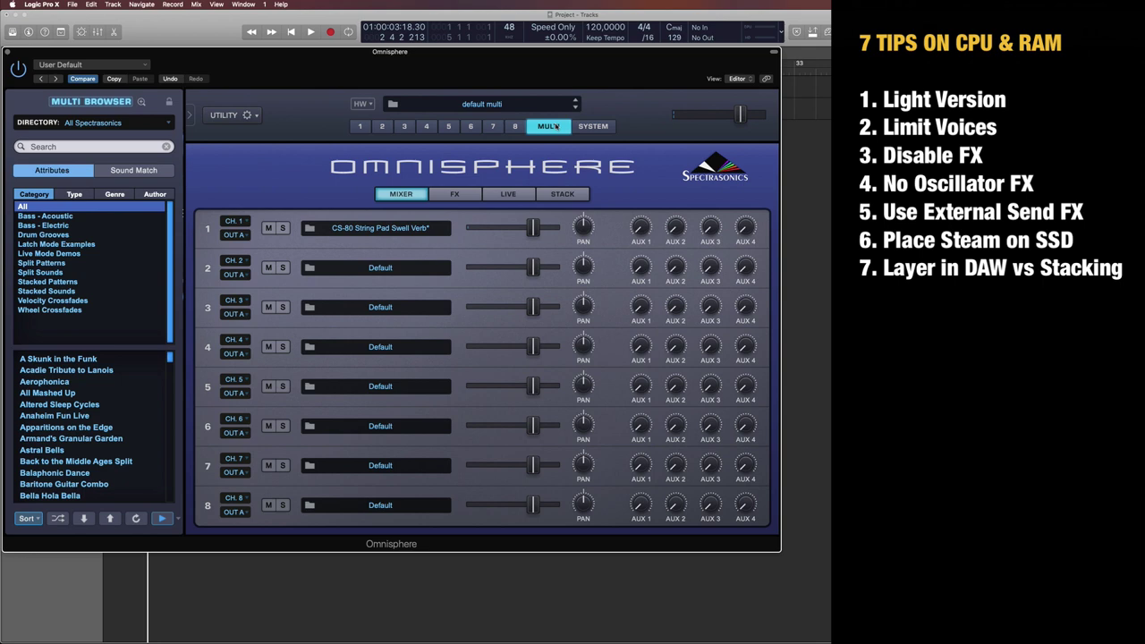
mouse_move(641, 234)
left_click(454, 194)
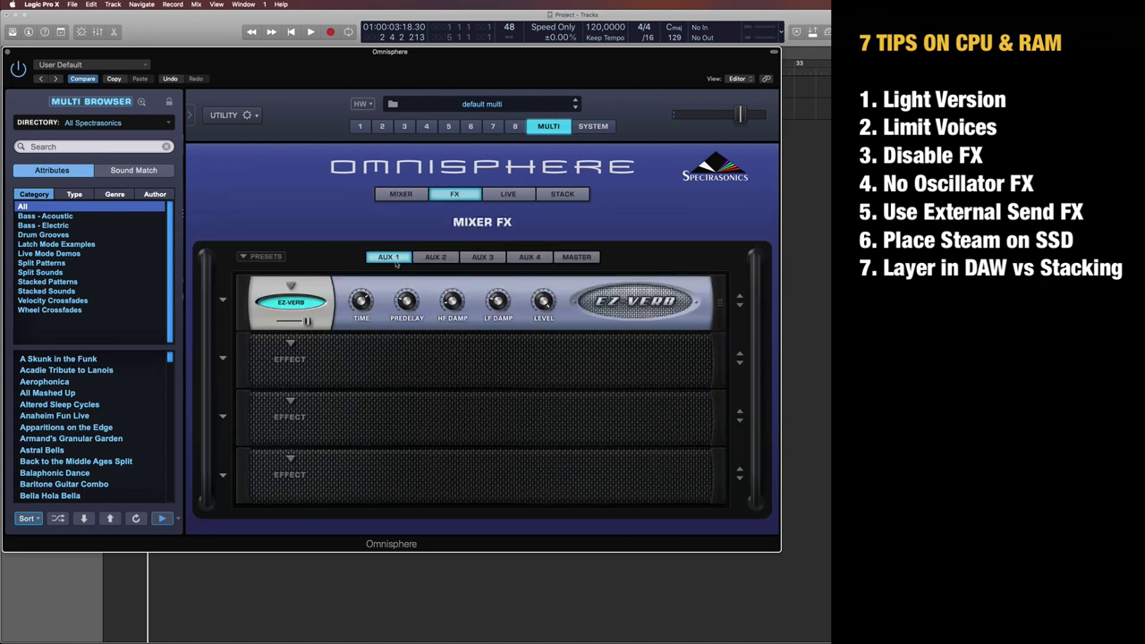
left_click(412, 197)
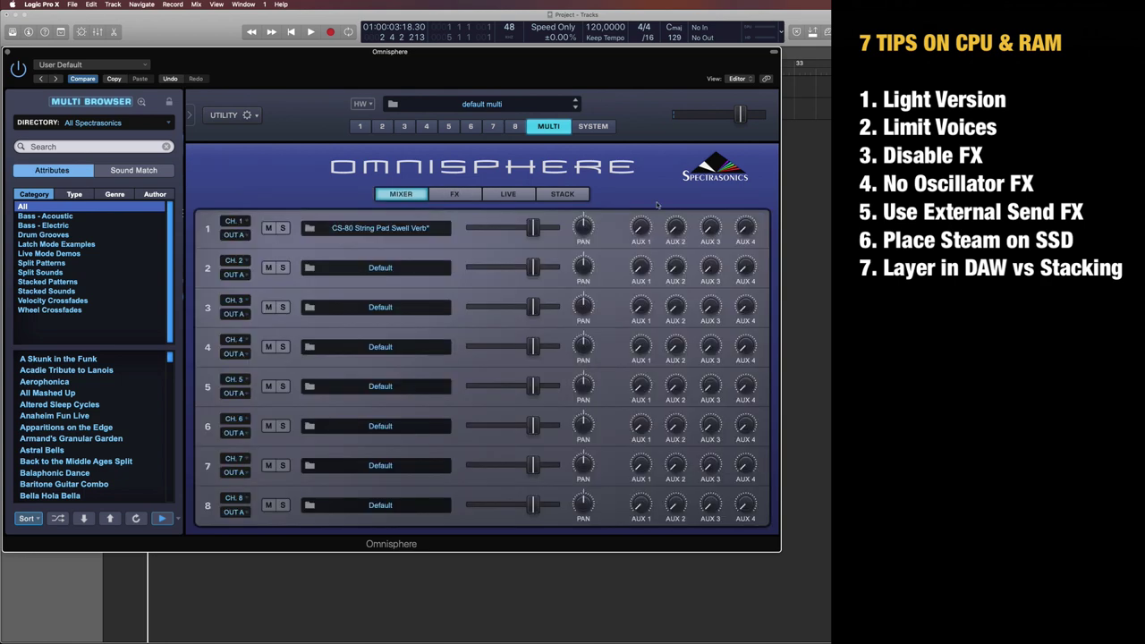
mouse_move(646, 232)
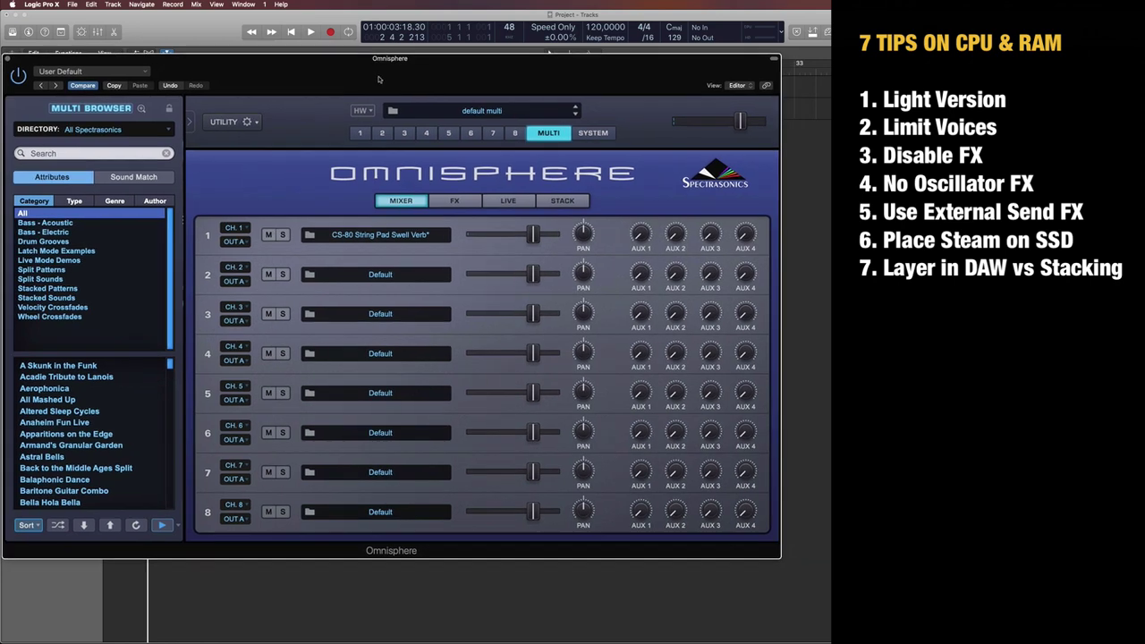
Adjust channel 1's AUX 1 send level, then bring Finder to the front.
left_click_drag(378, 79, 380, 75)
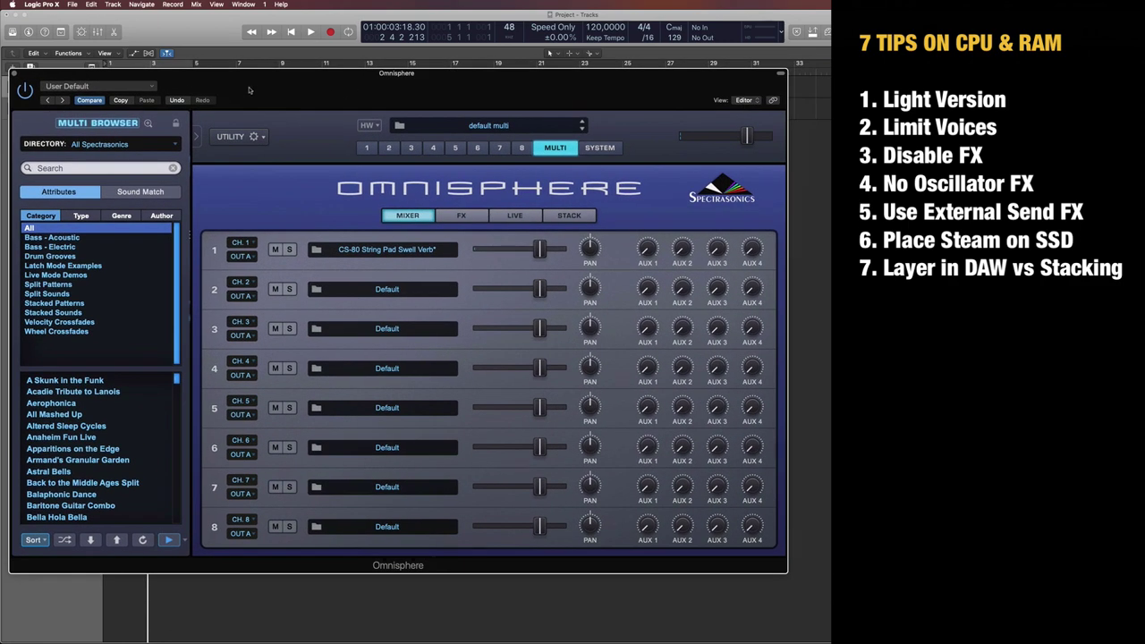
left_click_drag(641, 247, 641, 232)
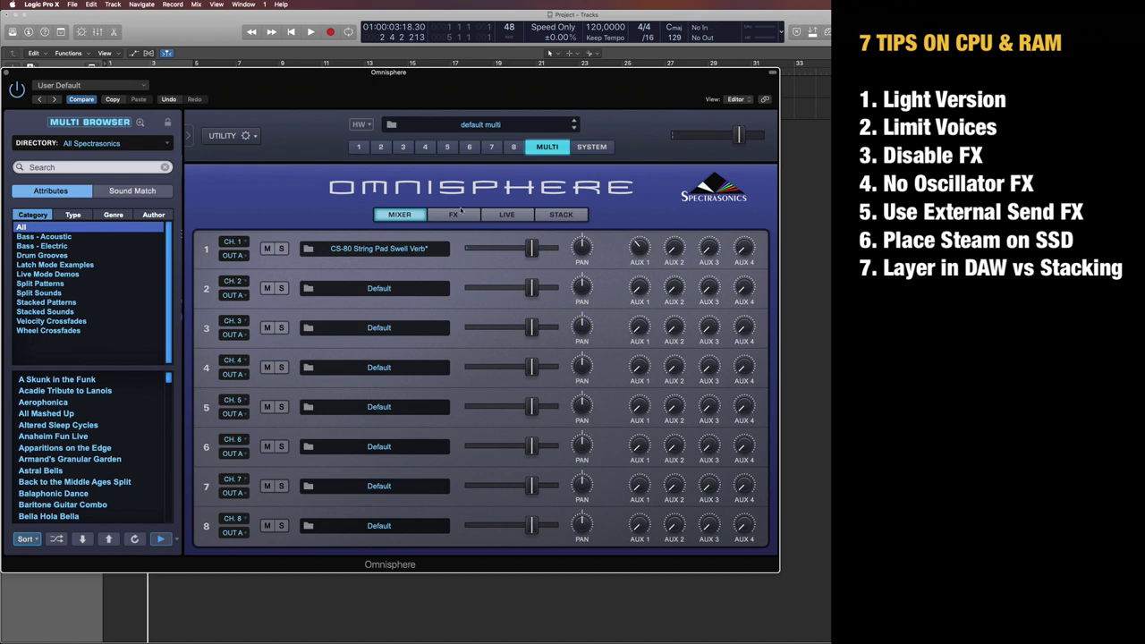
left_click_drag(658, 255, 653, 259)
left_click_drag(472, 96, 477, 82)
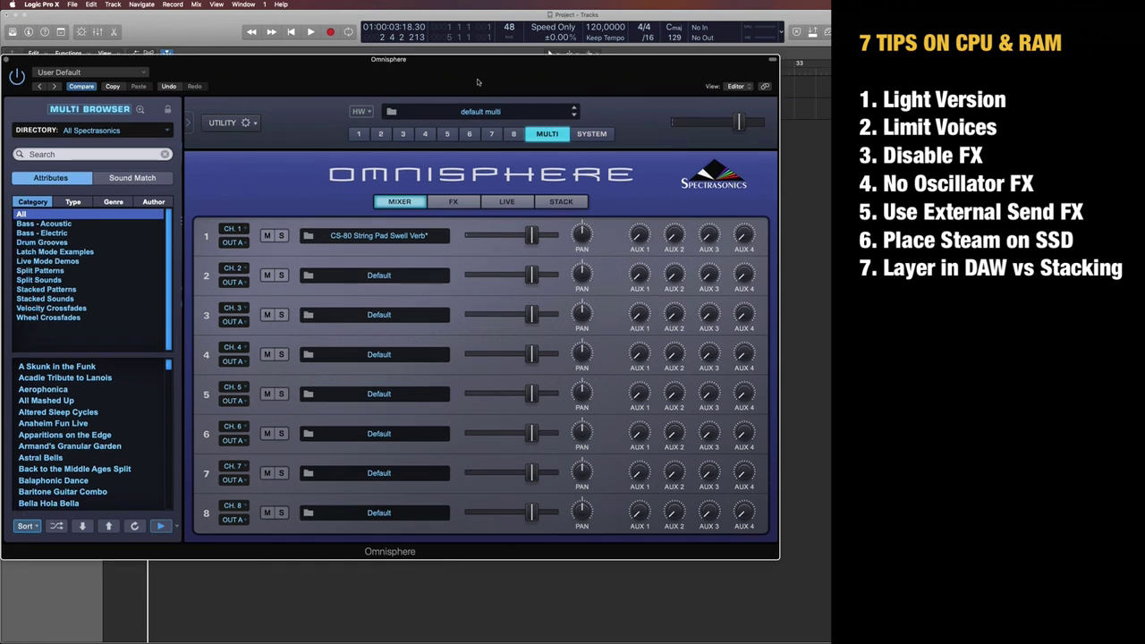
left_click(77, 630)
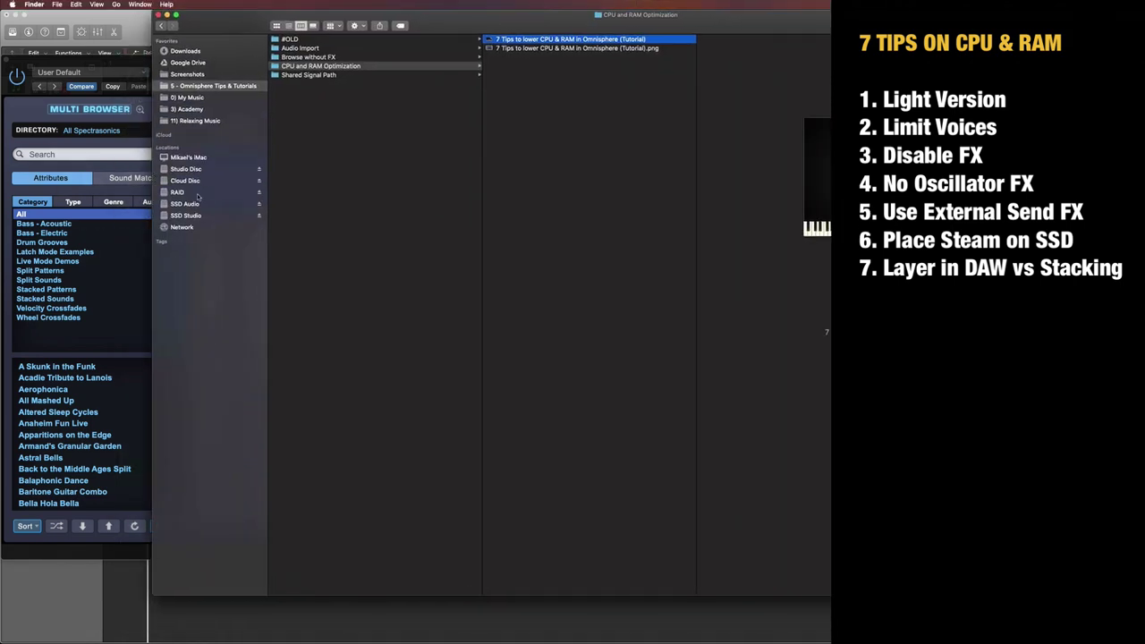
Show the STEAM folder inside Spectrasonics on the SSD Audio drive, then close Finder.
left_click(191, 204)
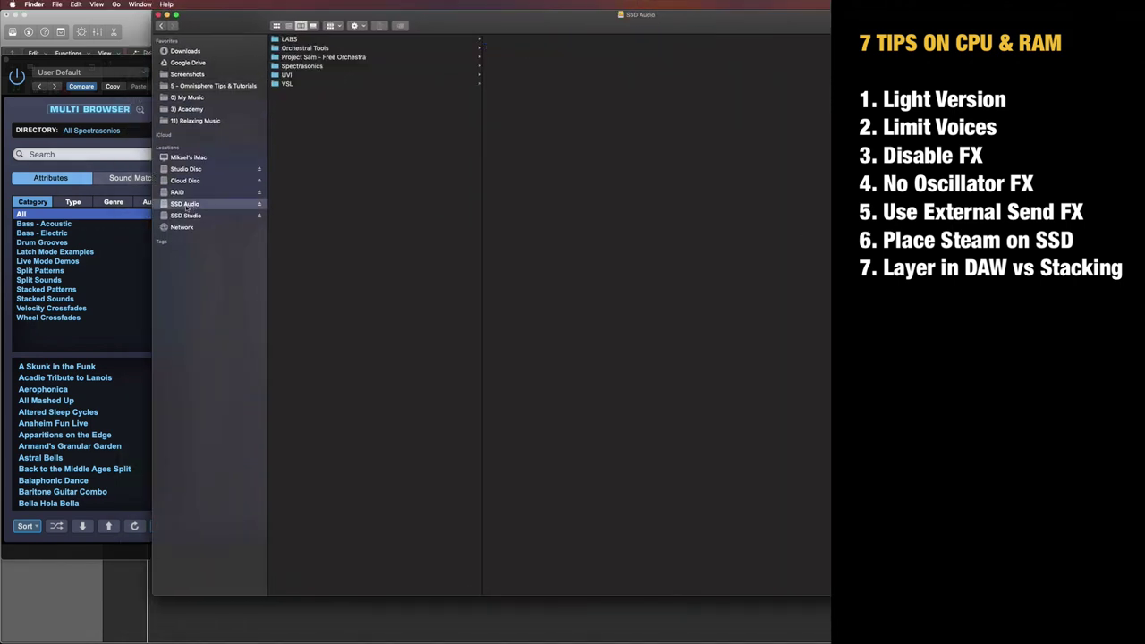
left_click(340, 67)
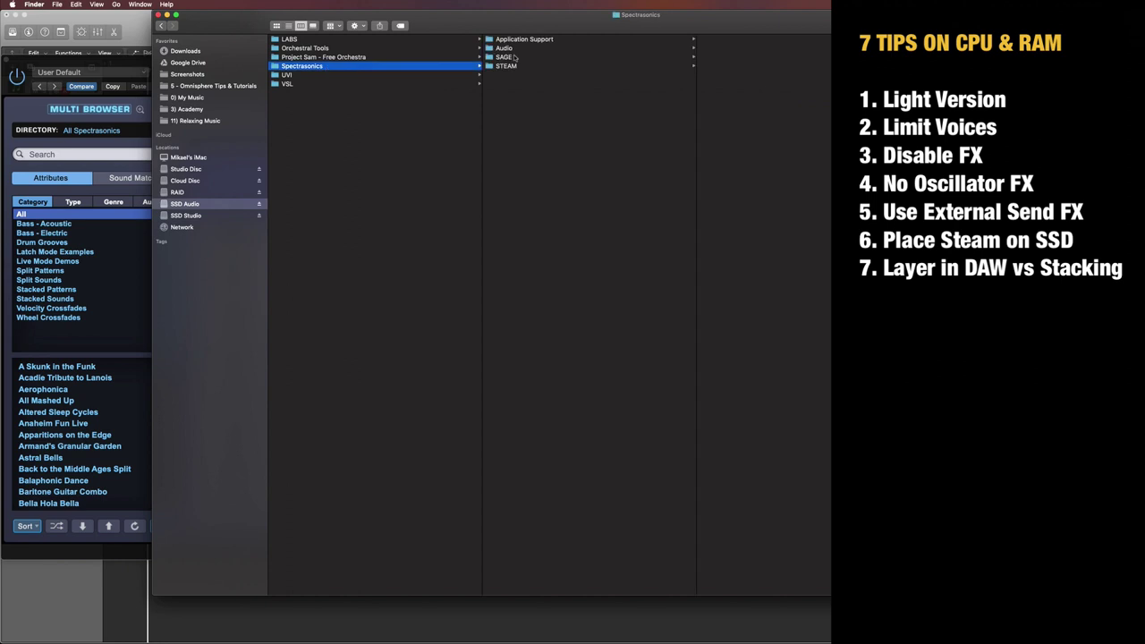
left_click(158, 15)
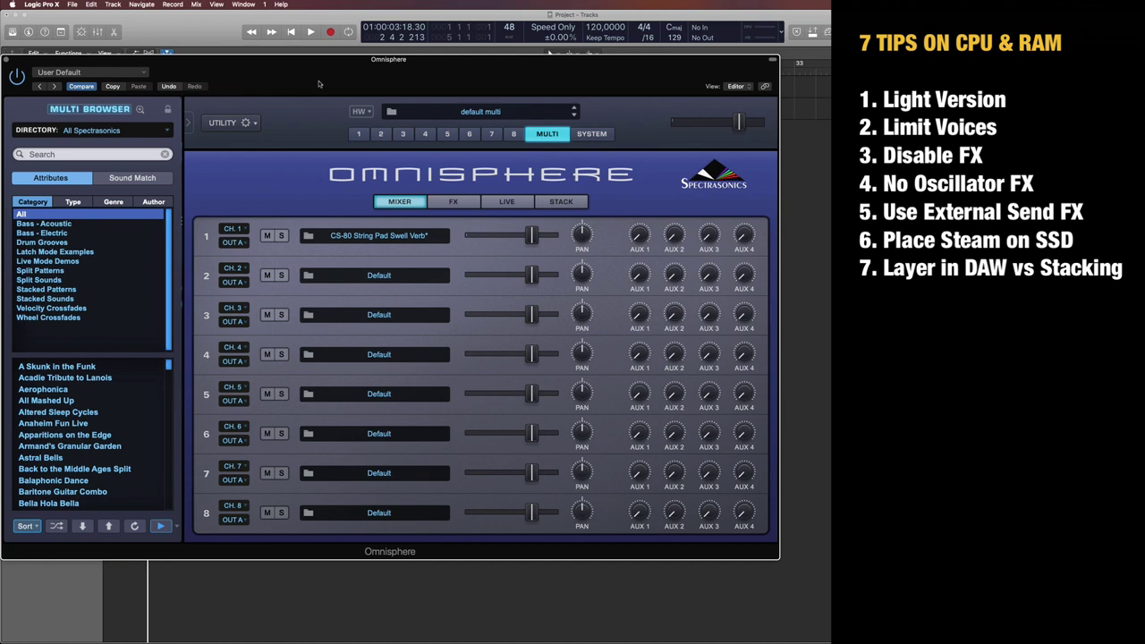
Switch Omnisphere to Stack mode and open part 1's patch edit page.
left_click_drag(323, 79, 326, 74)
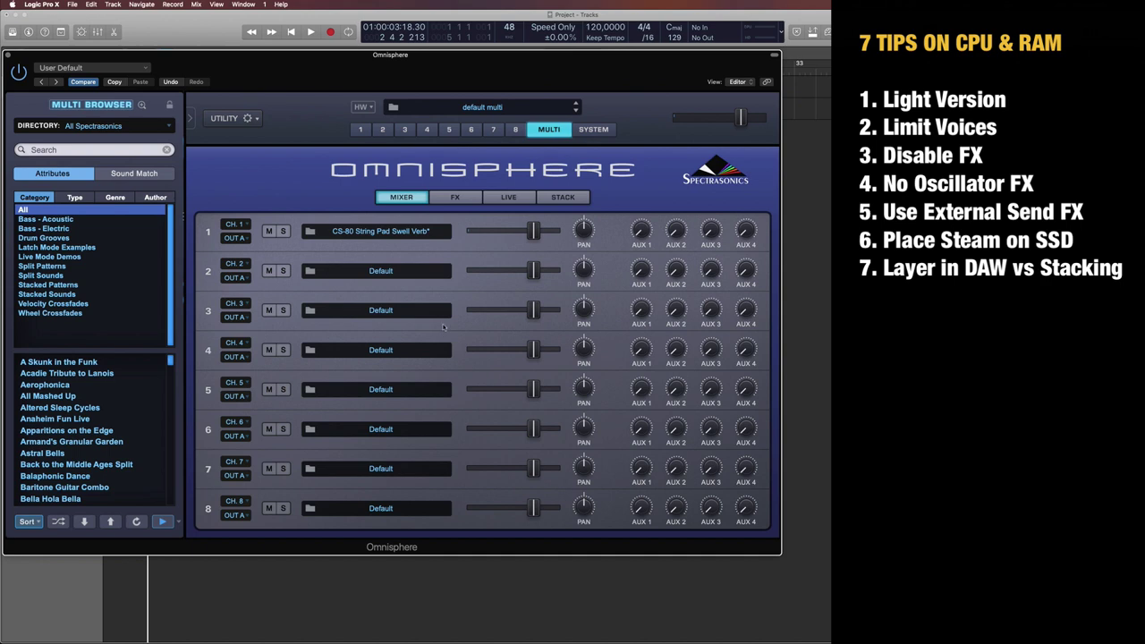
left_click(564, 198)
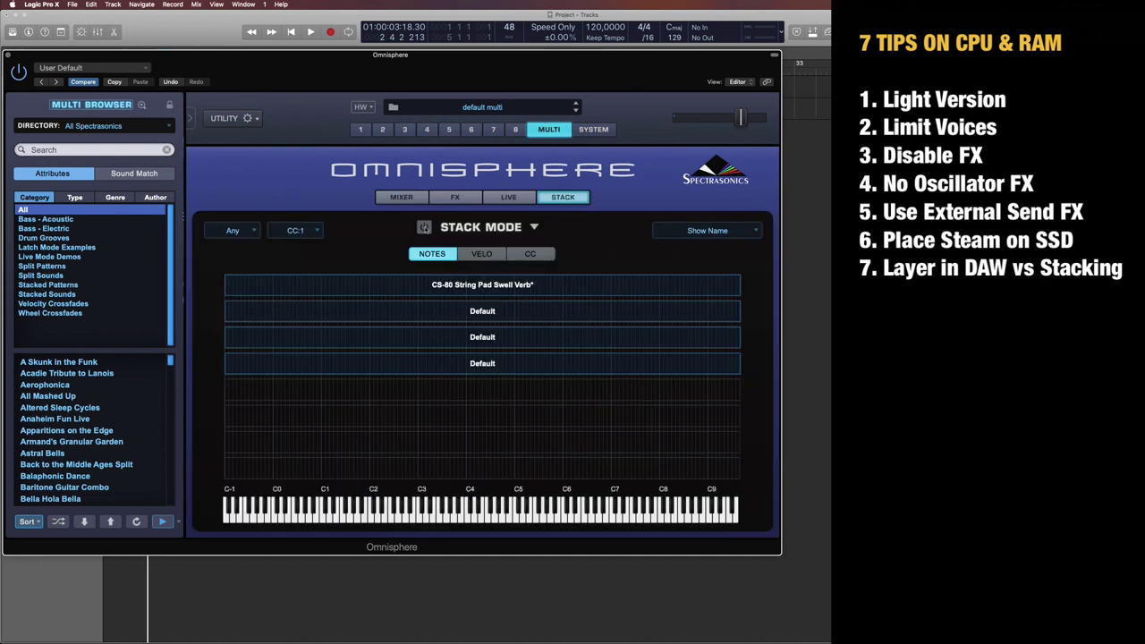
left_click(361, 130)
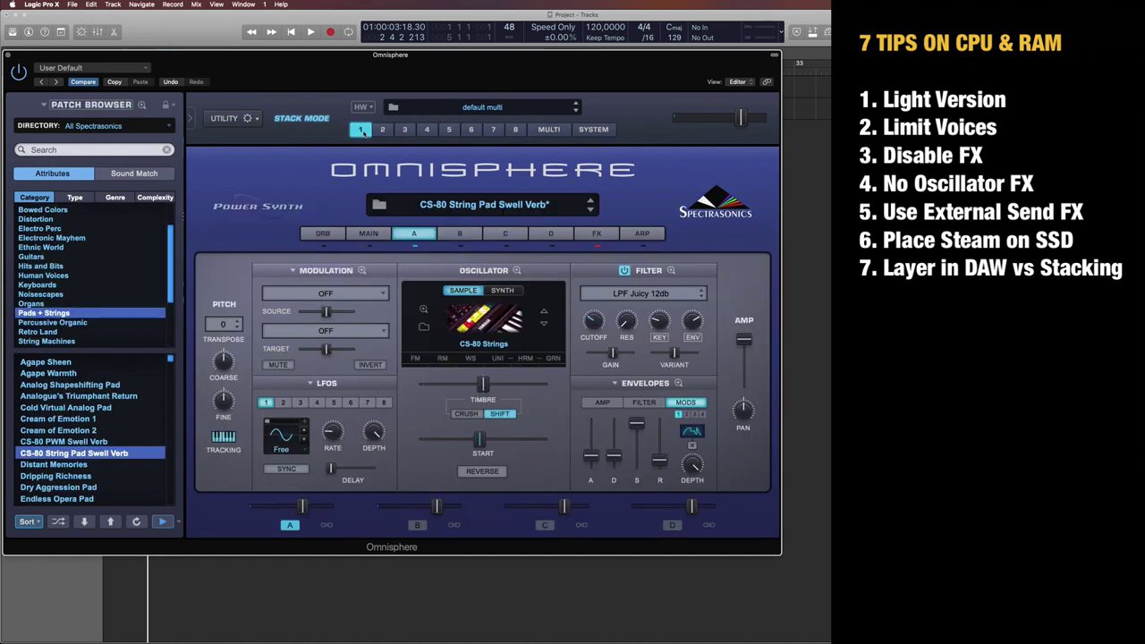
Load Experibass Stickato into part 2 from the full patch browser and return to the stack view.
left_click(381, 130)
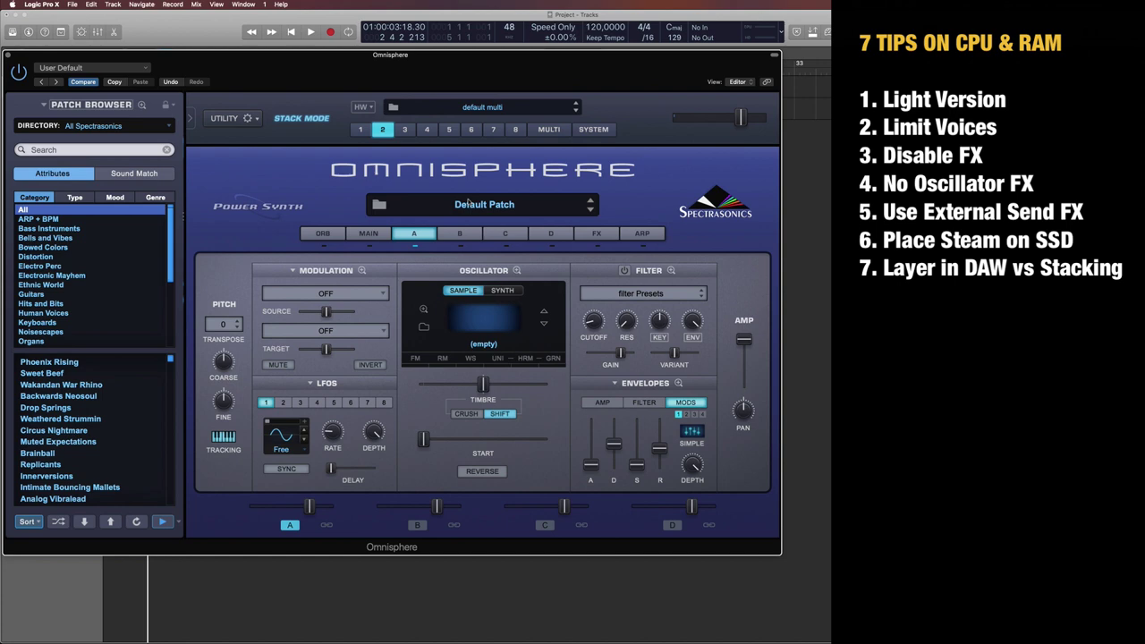
left_click(469, 202)
left_click(545, 347)
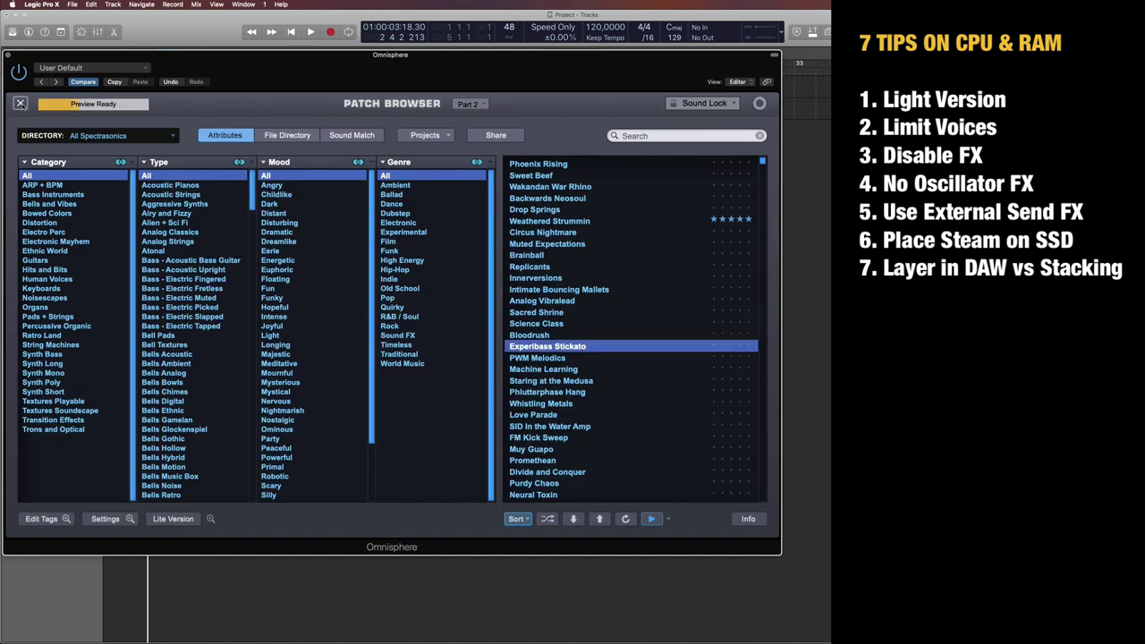
double_click(544, 347)
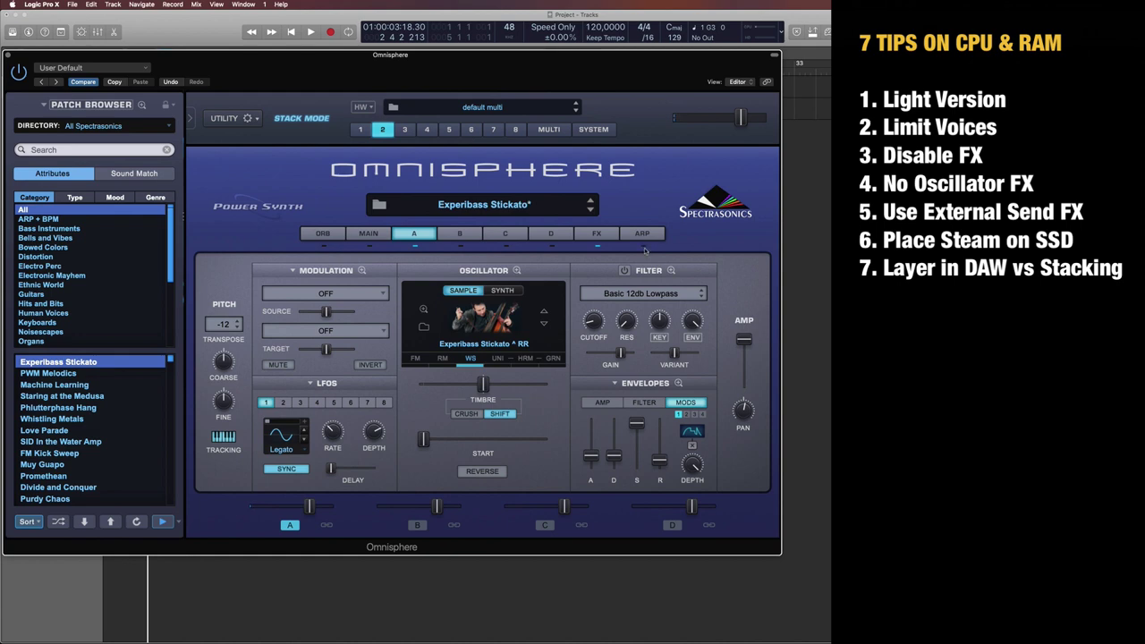
left_click(562, 131)
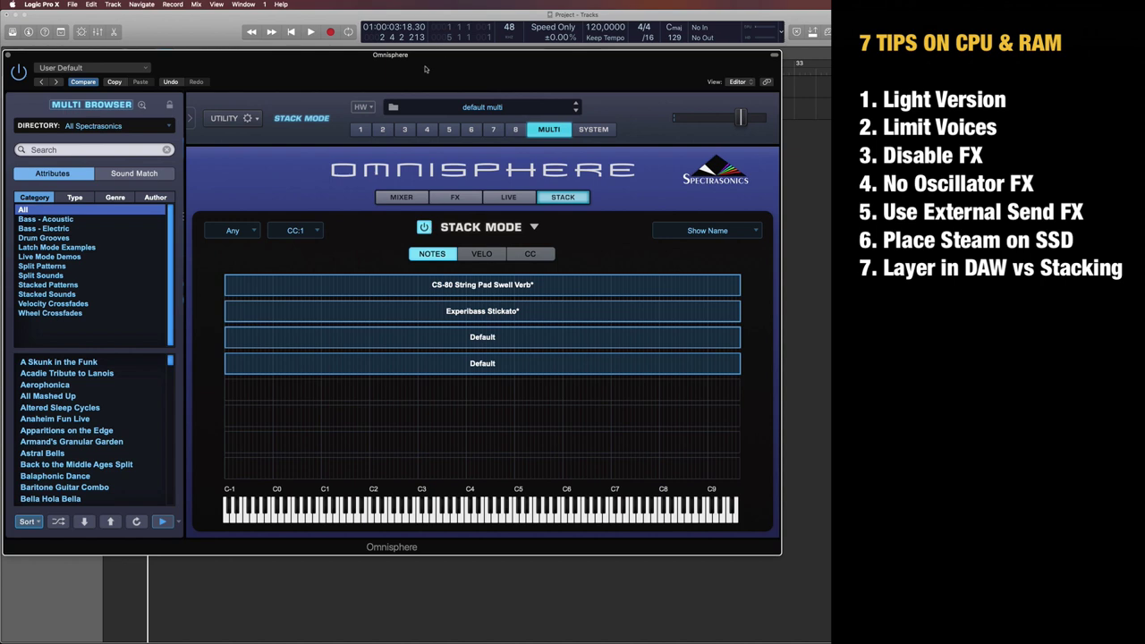
Reposition the Omnisphere plugin window and select the Omnisphere track in Logic.
left_click_drag(426, 69, 538, 92)
left_click(93, 88)
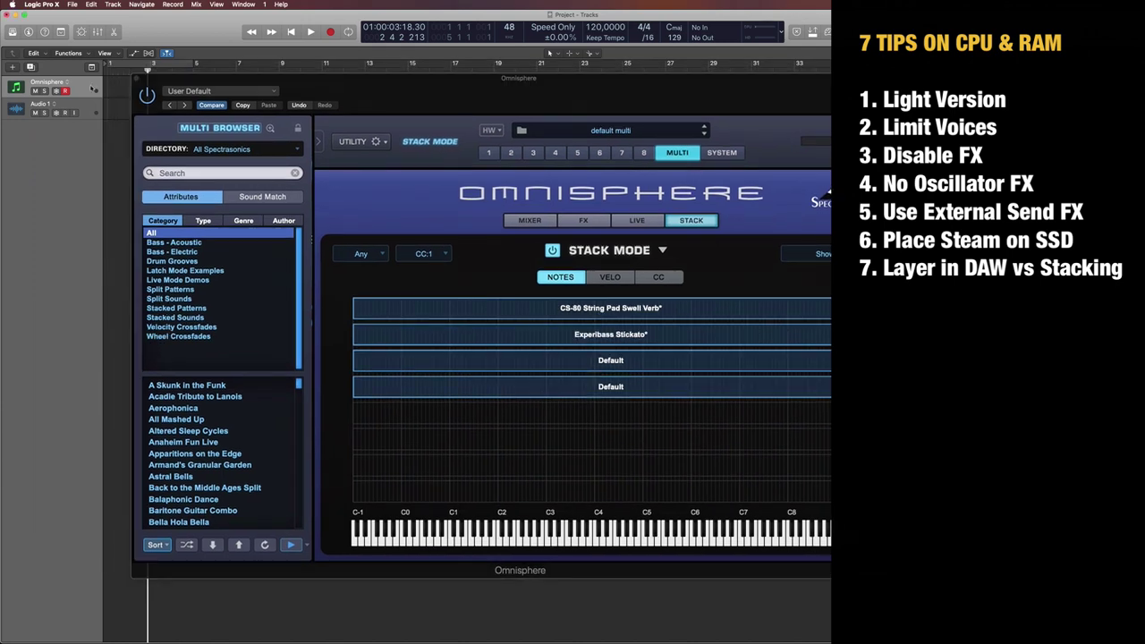
left_click_drag(521, 93, 442, 90)
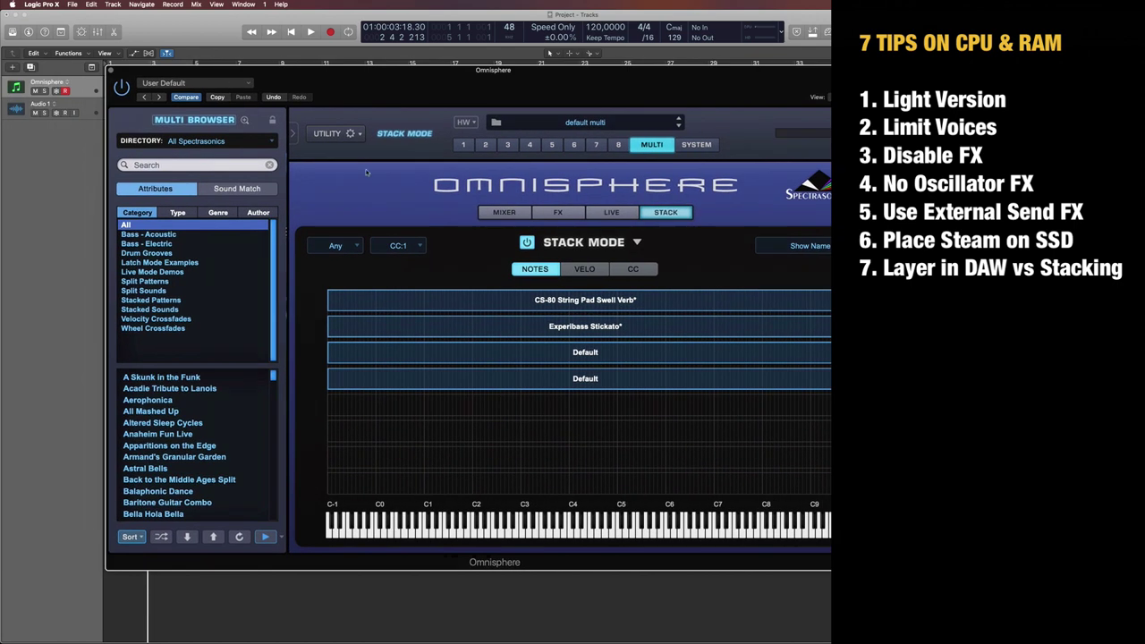
Alternate between part 2's Experibass Stickato and part 1's CS-80 String Pad Swell Verb, then restore the window's position.
left_click(484, 145)
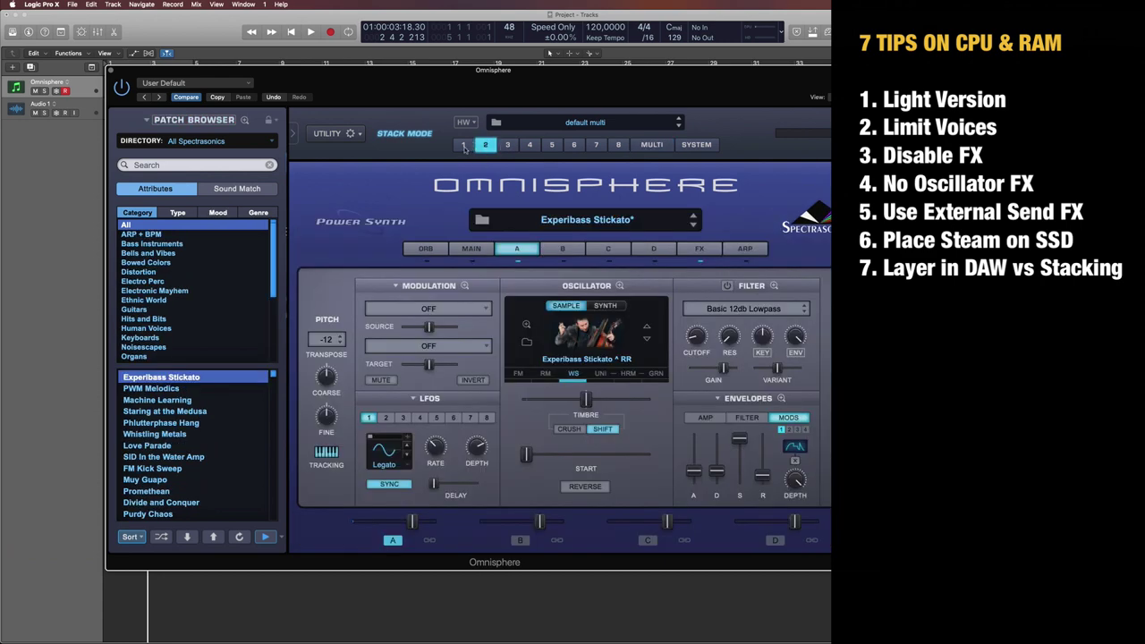
left_click(463, 146)
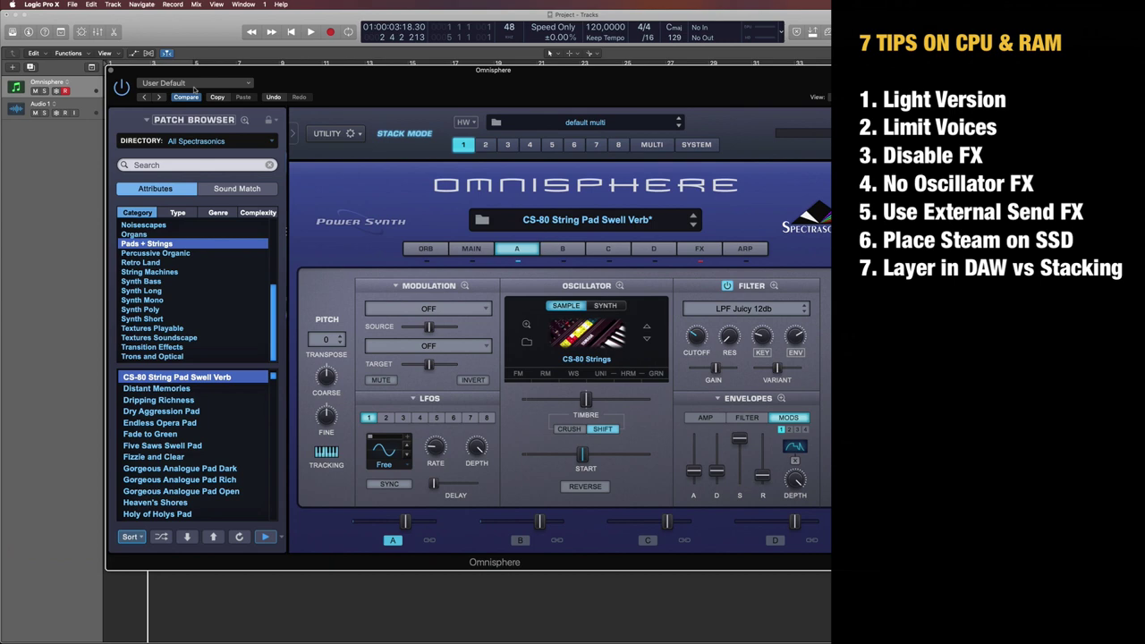
left_click(486, 145)
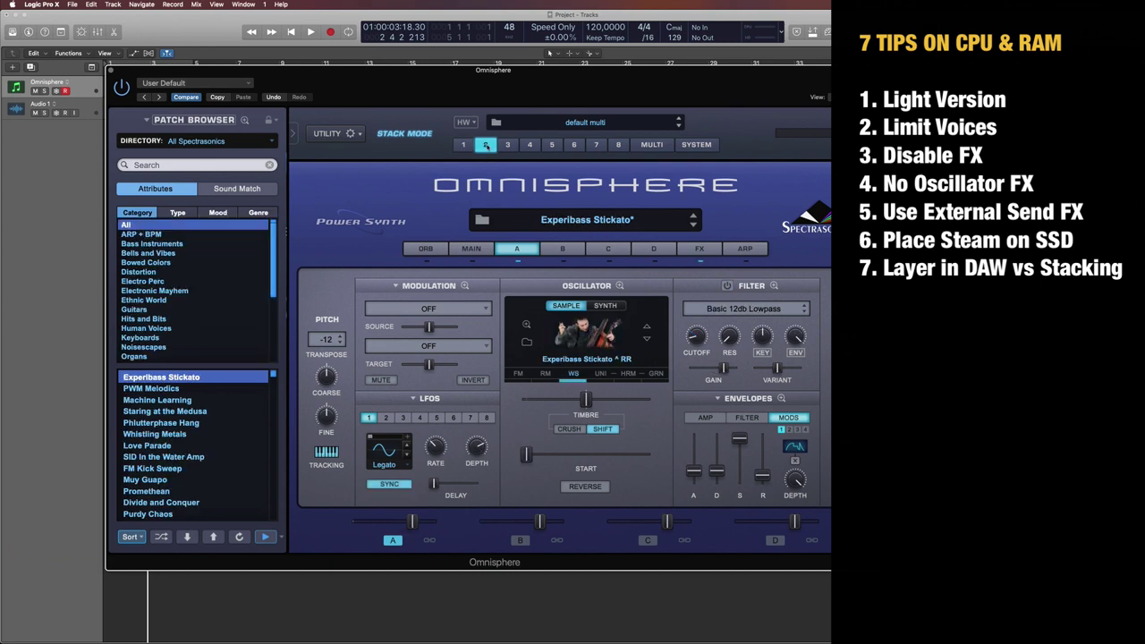
left_click(464, 144)
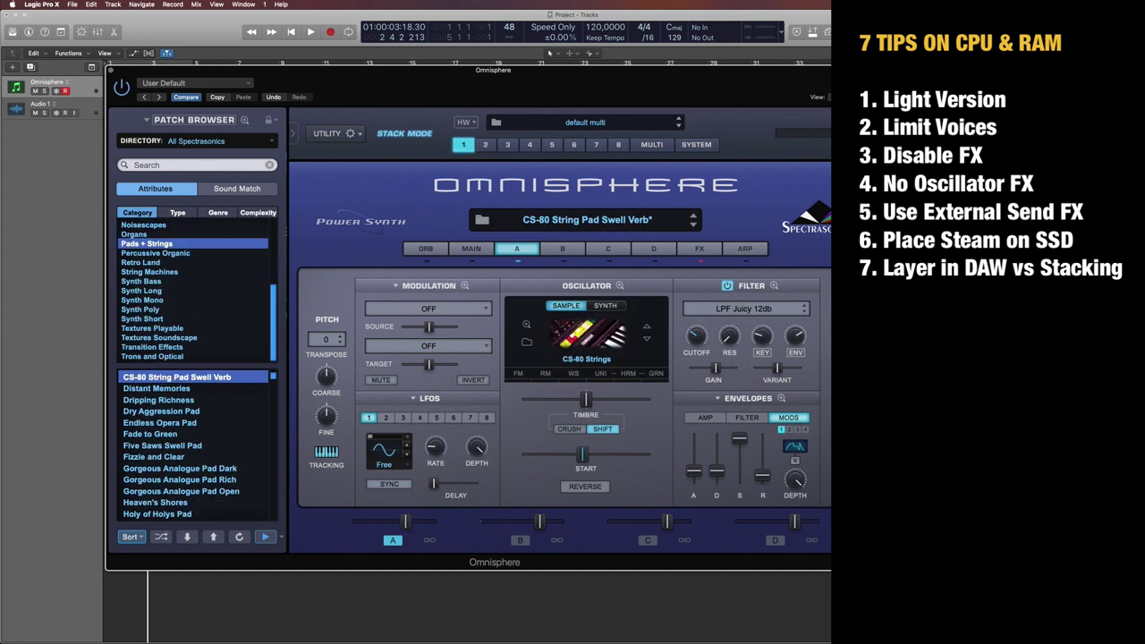
left_click_drag(283, 92, 447, 149)
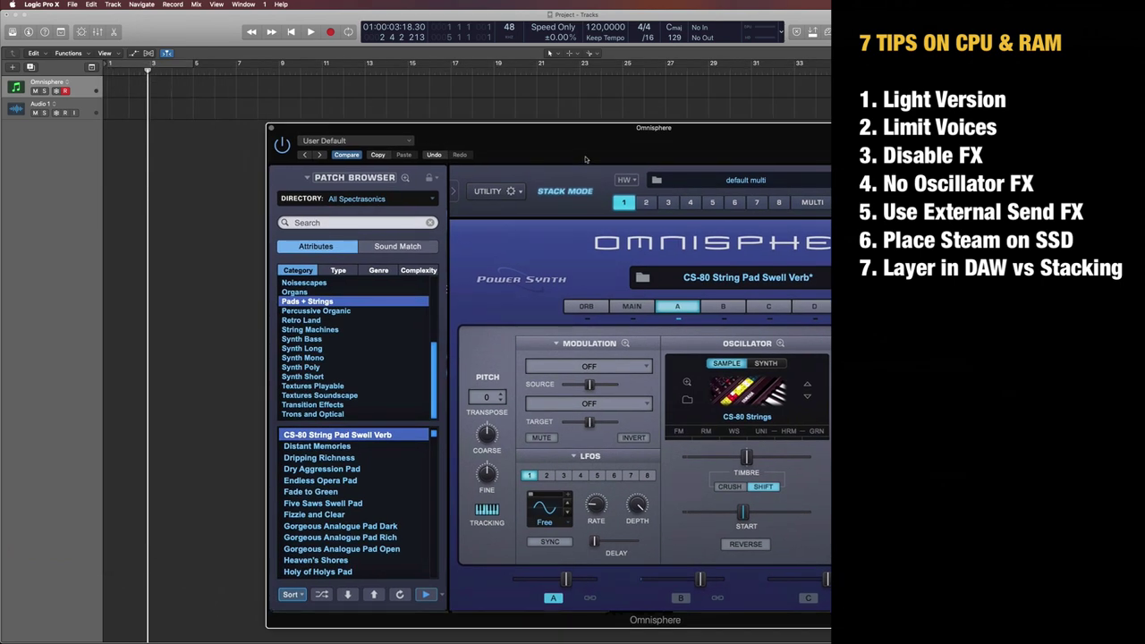
left_click_drag(620, 153, 354, 88)
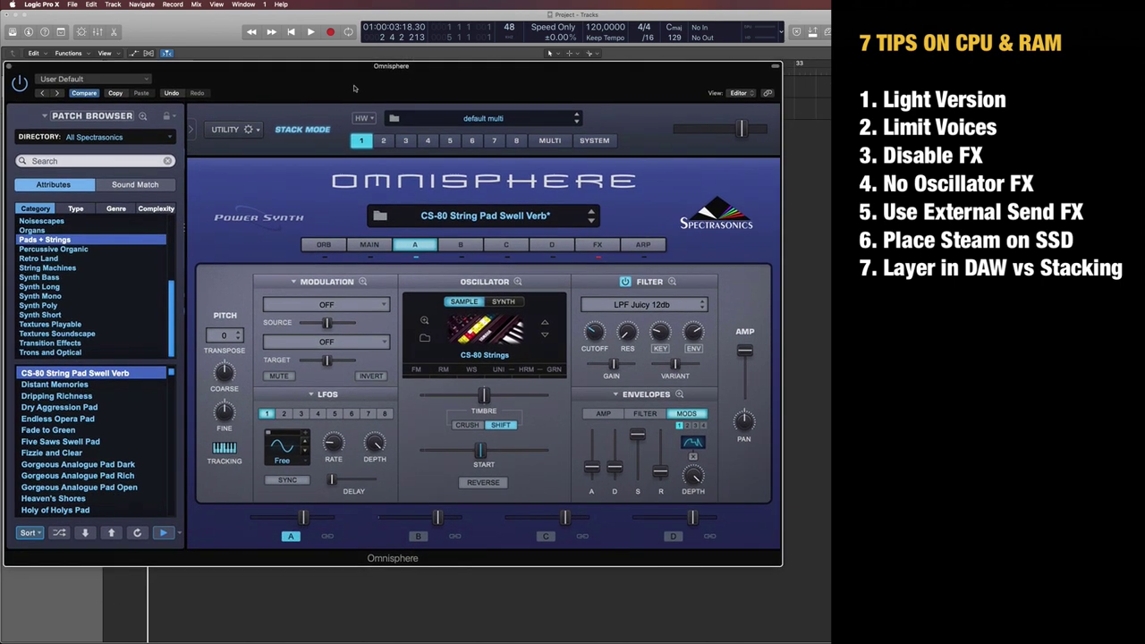